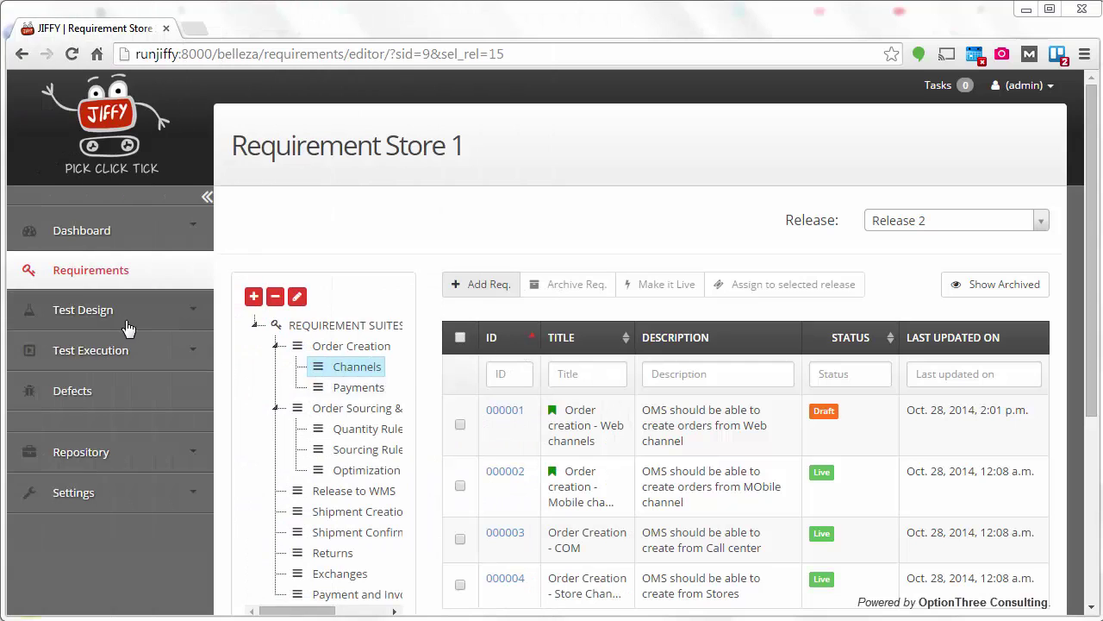
Start a new test case in Release 2 of Project Nile from the Test Design test cases
{"action": "left_click", "coordinate": [130, 327]}
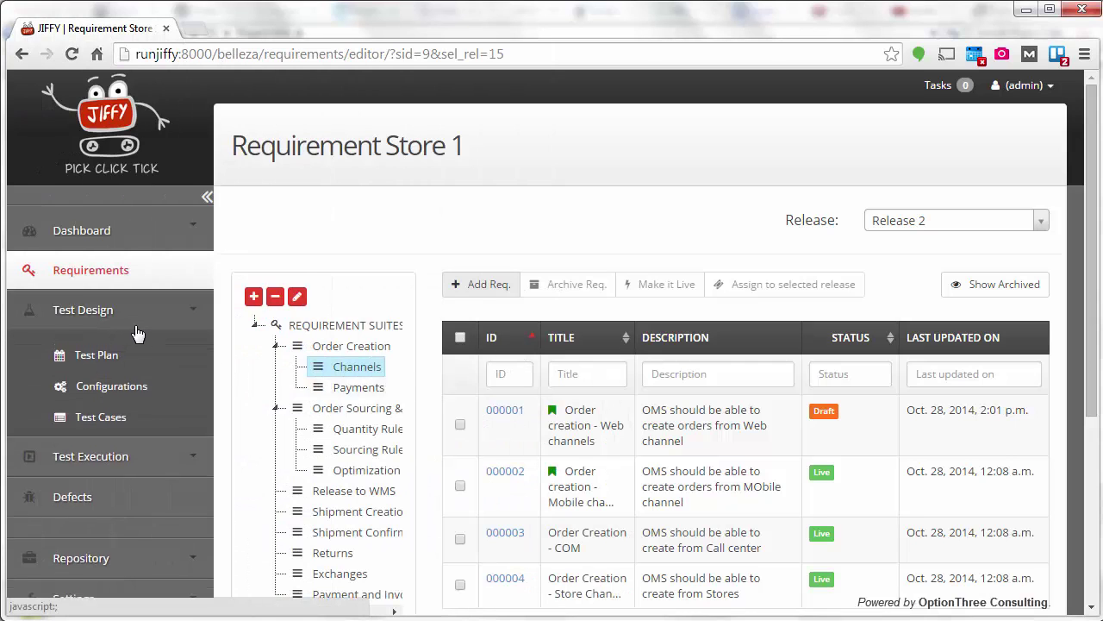
{"action": "left_click", "coordinate": [135, 420]}
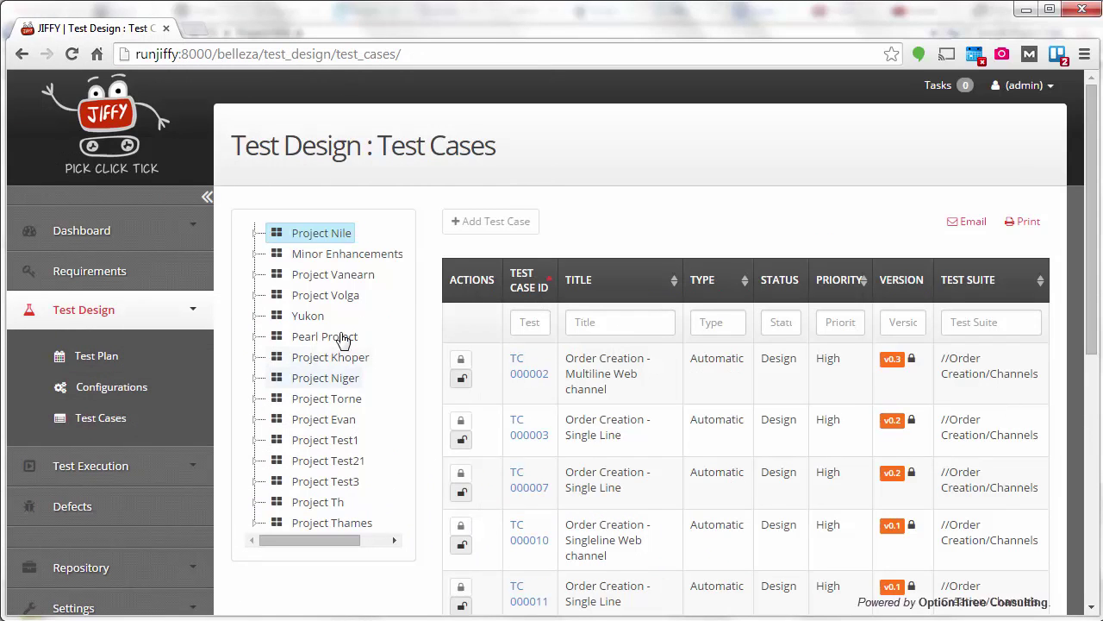
{"action": "left_click", "coordinate": [254, 233]}
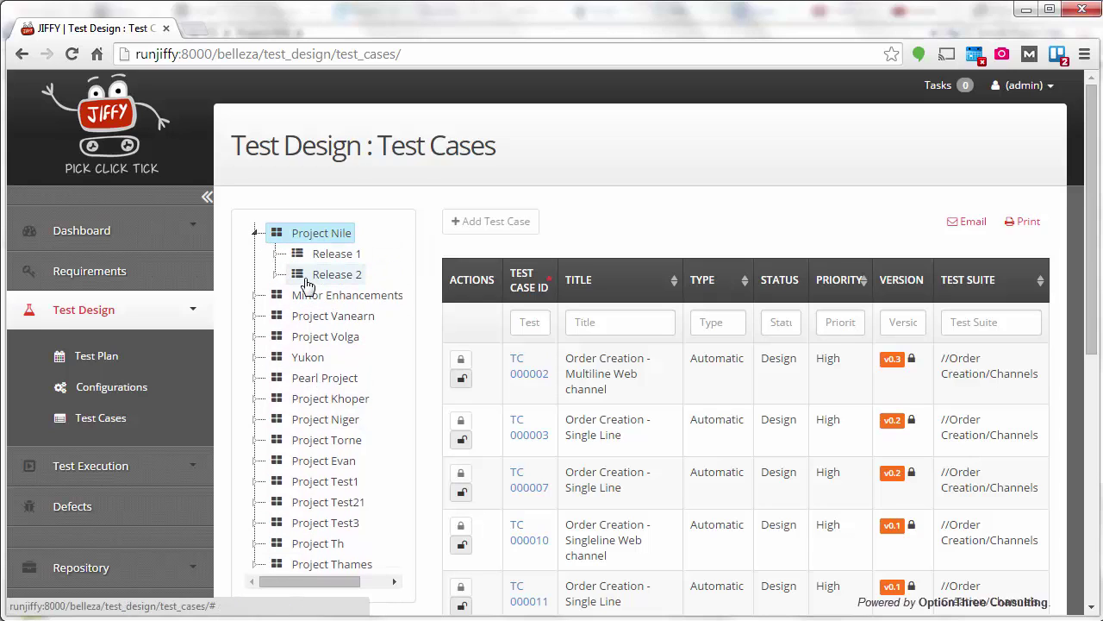
{"action": "left_click", "coordinate": [307, 281]}
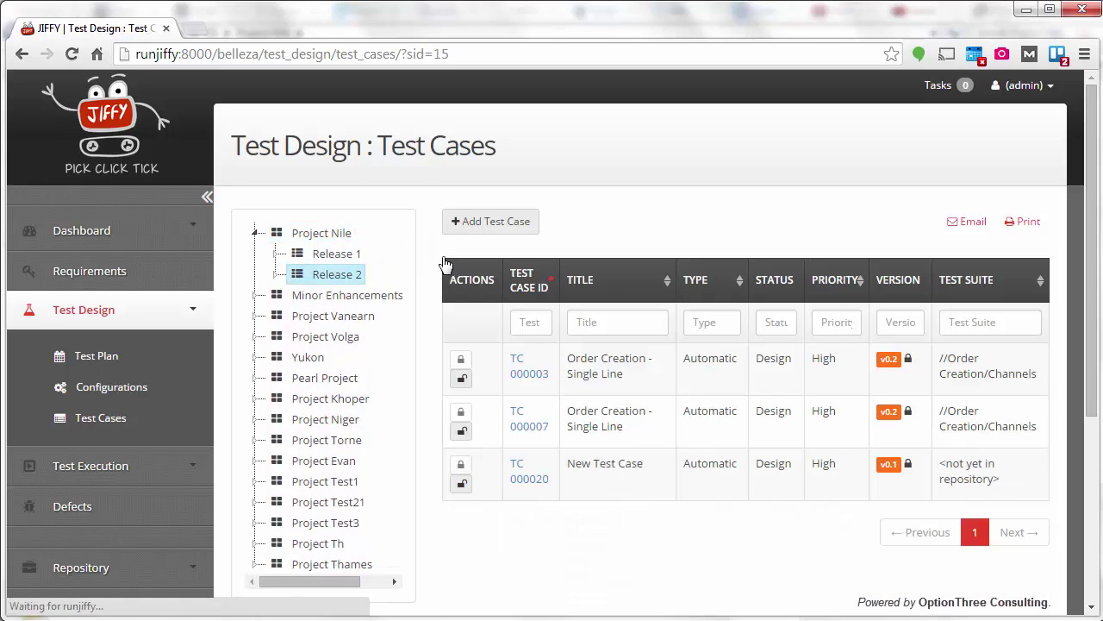
{"action": "left_click", "coordinate": [474, 231]}
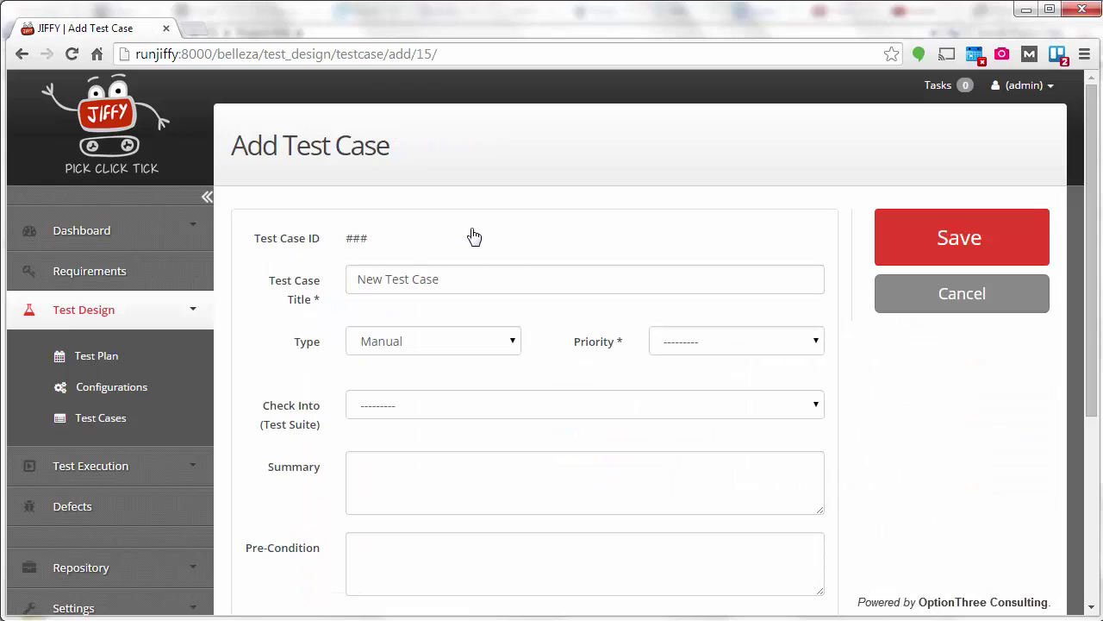
Save an Automatic, High-priority test case titled "Web Channel - Store Pickup - Ship Complete" with summary "Web Orders from Store has to be completely fulfilled"
{"action": "triple_click", "coordinate": [512, 288]}
{"action": "type", "text": "We"}
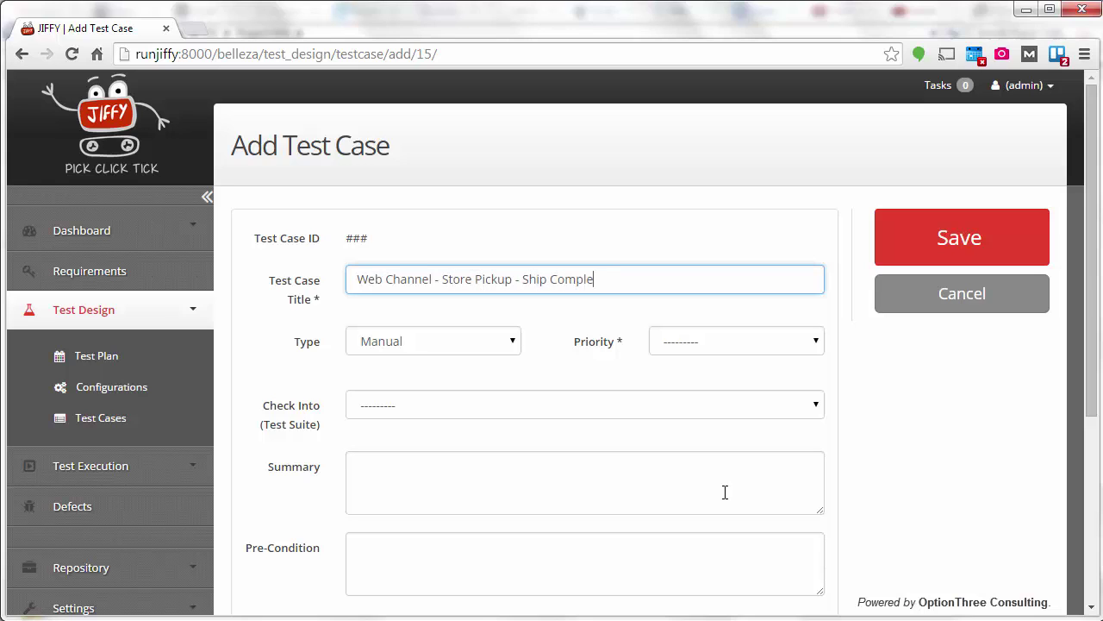
{"action": "left_click", "coordinate": [461, 342]}
{"action": "left_click", "coordinate": [388, 380]}
{"action": "left_click", "coordinate": [737, 341]}
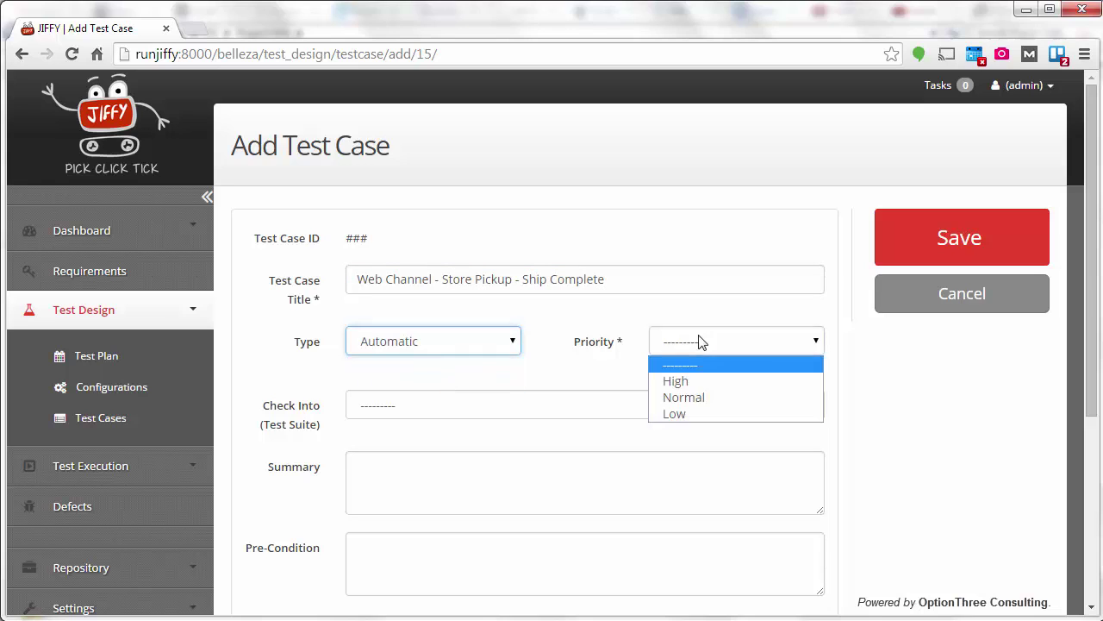
{"action": "left_click", "coordinate": [690, 381]}
{"action": "left_click", "coordinate": [440, 496]}
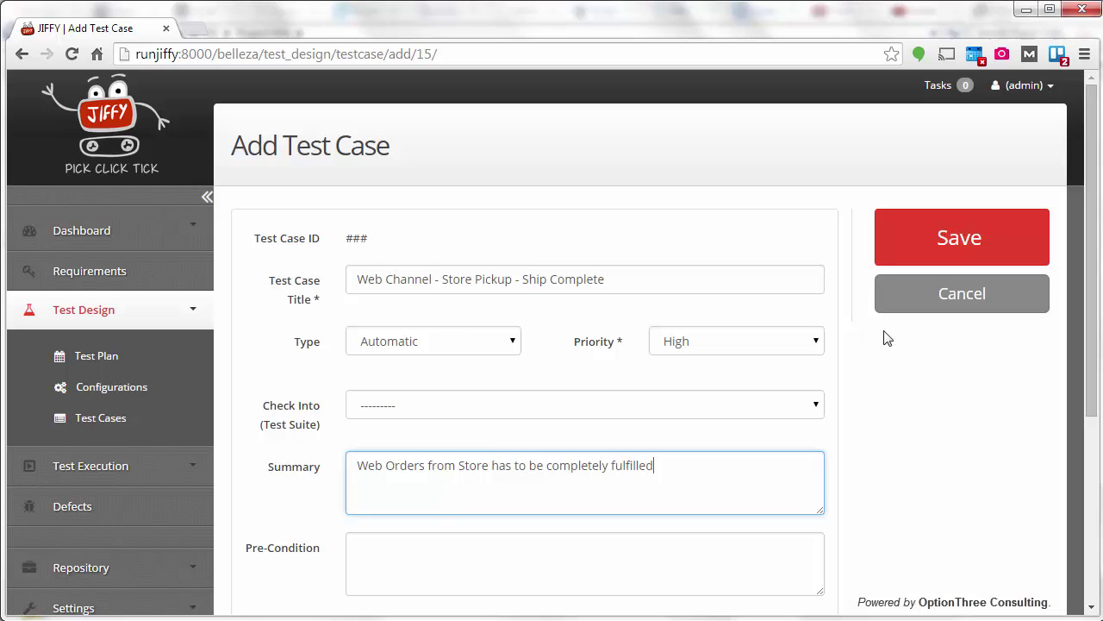
{"action": "left_click", "coordinate": [959, 239]}
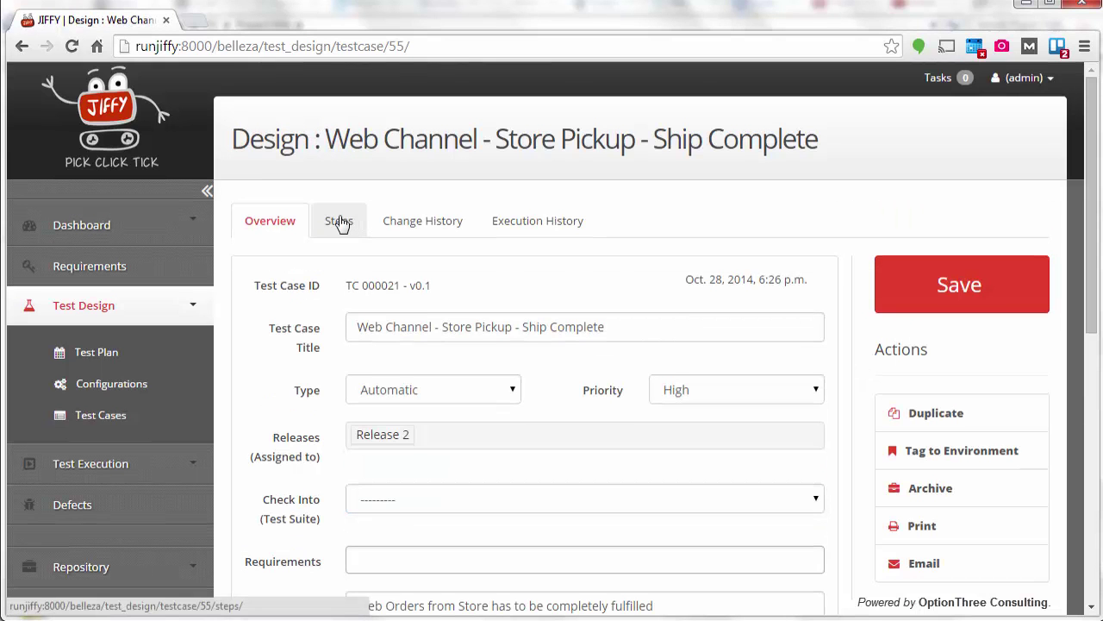
In the test case's steps, place a CSV data source beside the Start Node and connect the start output to it
{"action": "left_click", "coordinate": [340, 222]}
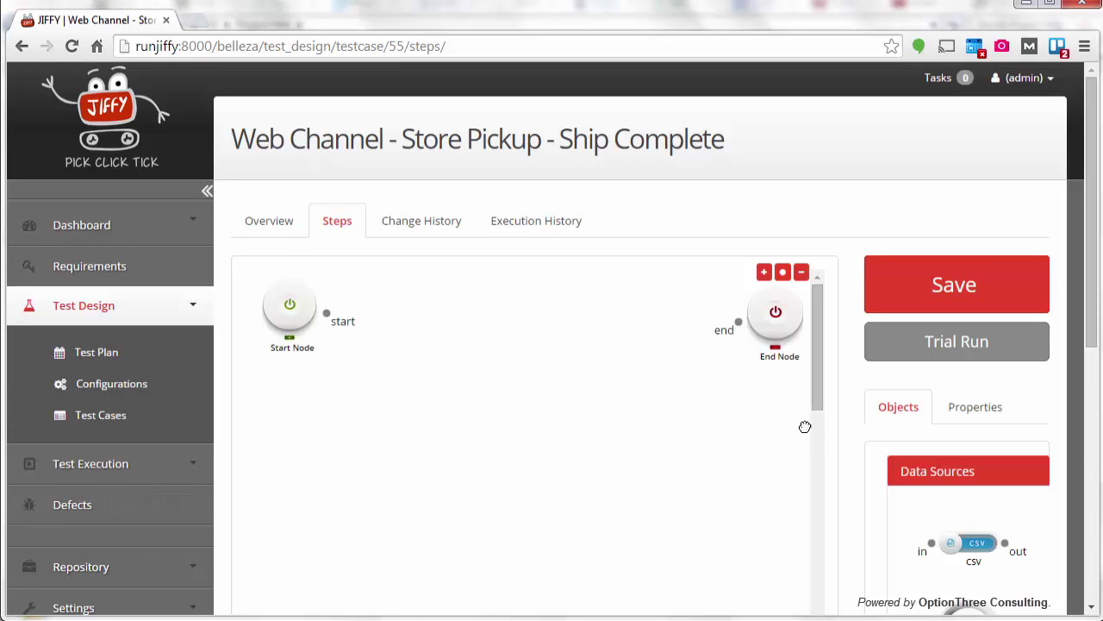
{"action": "left_click", "coordinate": [208, 190]}
{"action": "left_click_drag", "start_coordinate": [1093, 99], "coordinate": [1092, 135]}
{"action": "left_click_drag", "start_coordinate": [921, 422], "coordinate": [285, 181]}
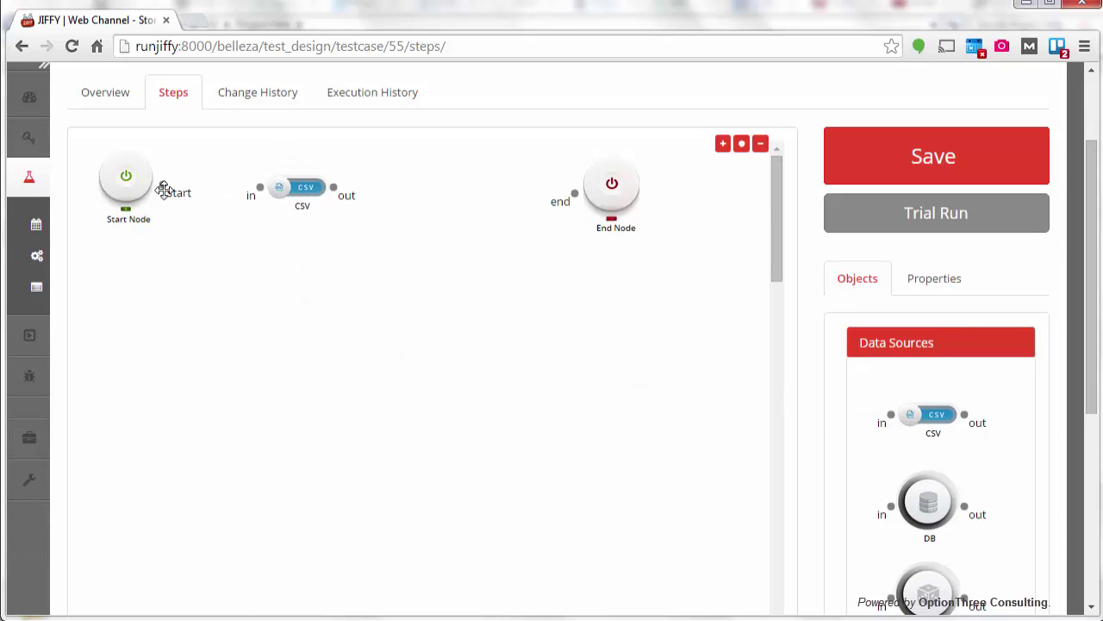
{"action": "left_click_drag", "start_coordinate": [167, 184], "coordinate": [261, 185]}
Upload OrderLineInfo.csv as the data file of the CSV node
{"action": "left_click", "coordinate": [303, 199]}
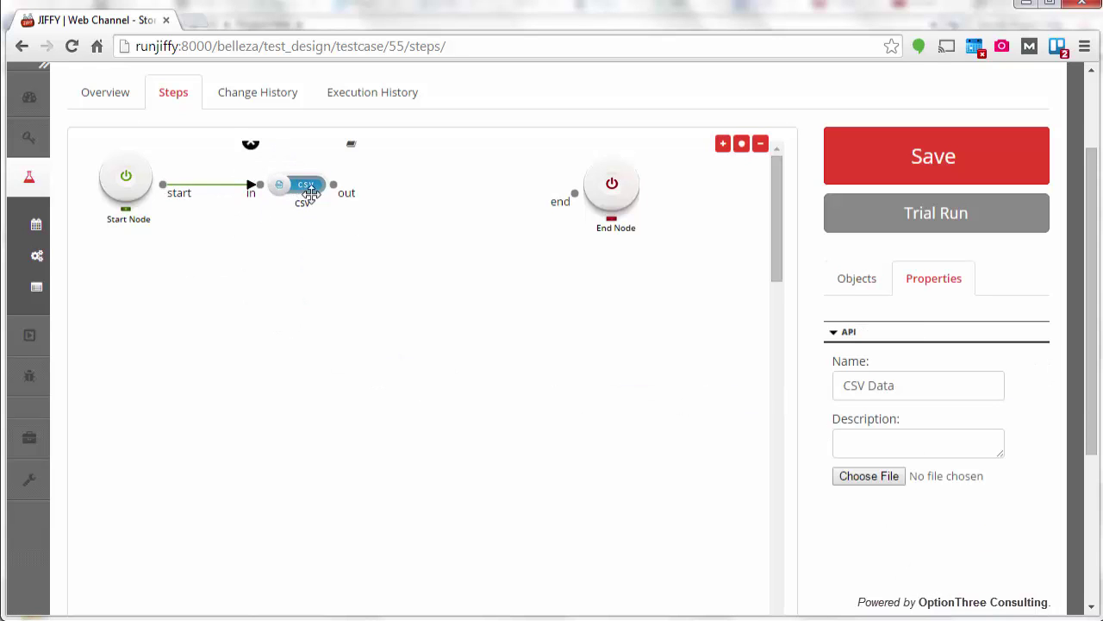
{"action": "left_click", "coordinate": [881, 483]}
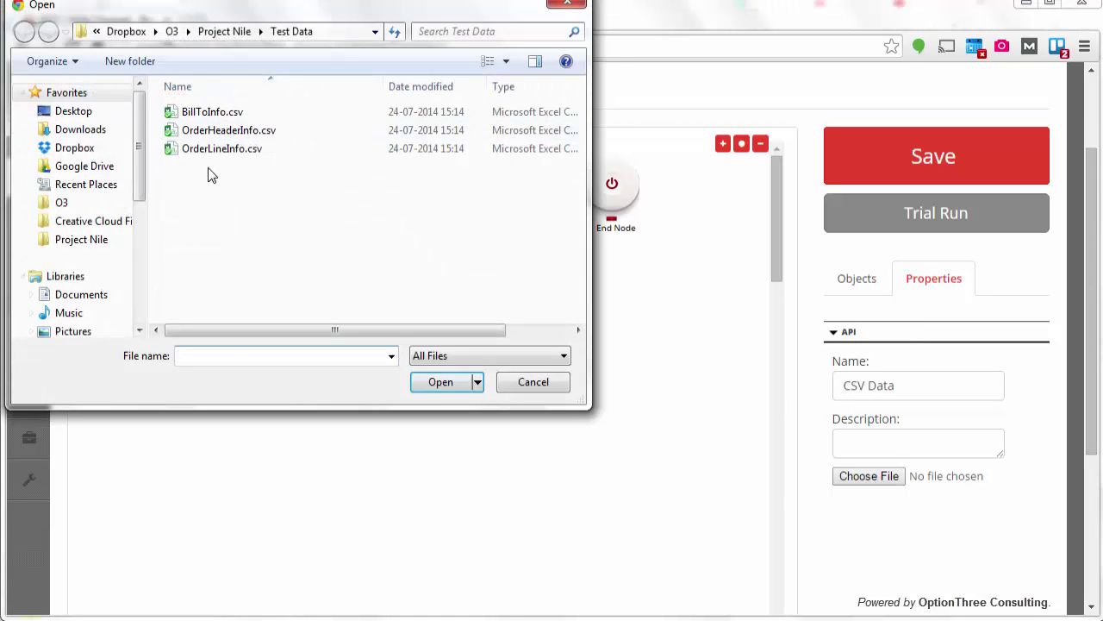
{"action": "left_click", "coordinate": [221, 148]}
{"action": "left_click", "coordinate": [457, 381]}
Add a Sterling API node between the CSV node and the End Node and name it "Create Order"
{"action": "left_click", "coordinate": [931, 343]}
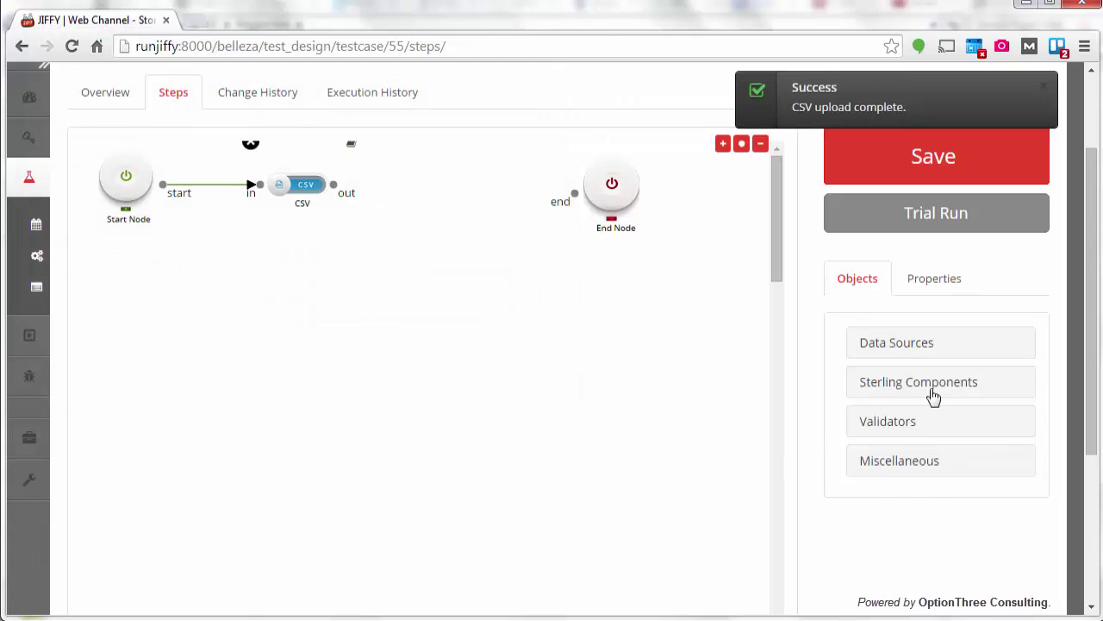
{"action": "left_click", "coordinate": [929, 385]}
{"action": "left_click_drag", "start_coordinate": [915, 472], "coordinate": [458, 208]}
{"action": "left_click", "coordinate": [472, 190]}
{"action": "left_click_drag", "start_coordinate": [927, 388], "coordinate": [675, 381]}
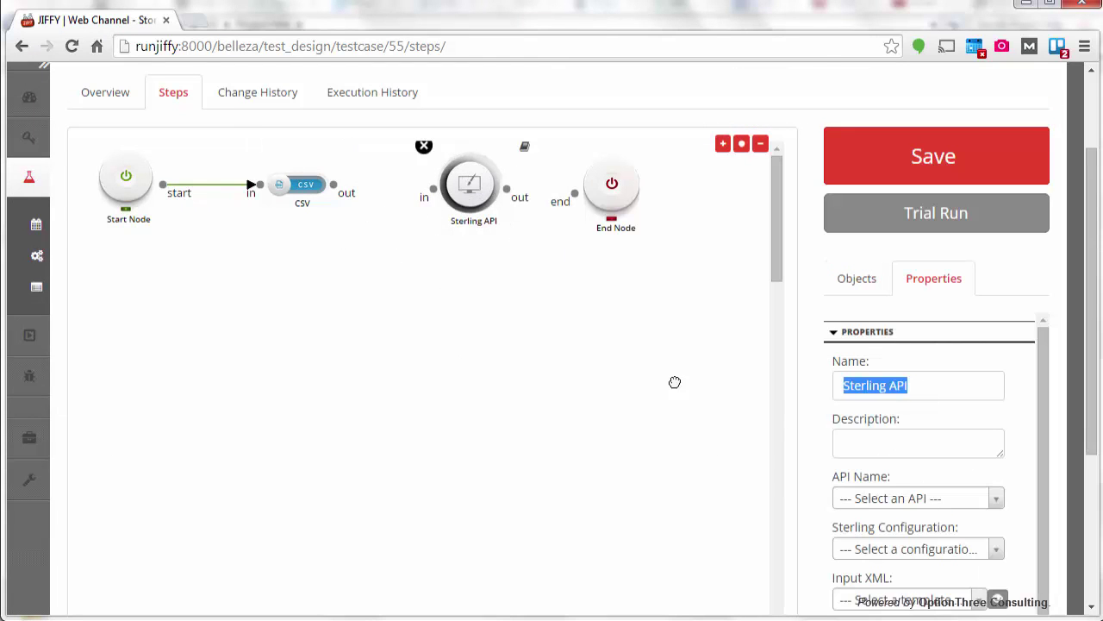
{"action": "type", "text": "Create Order"}
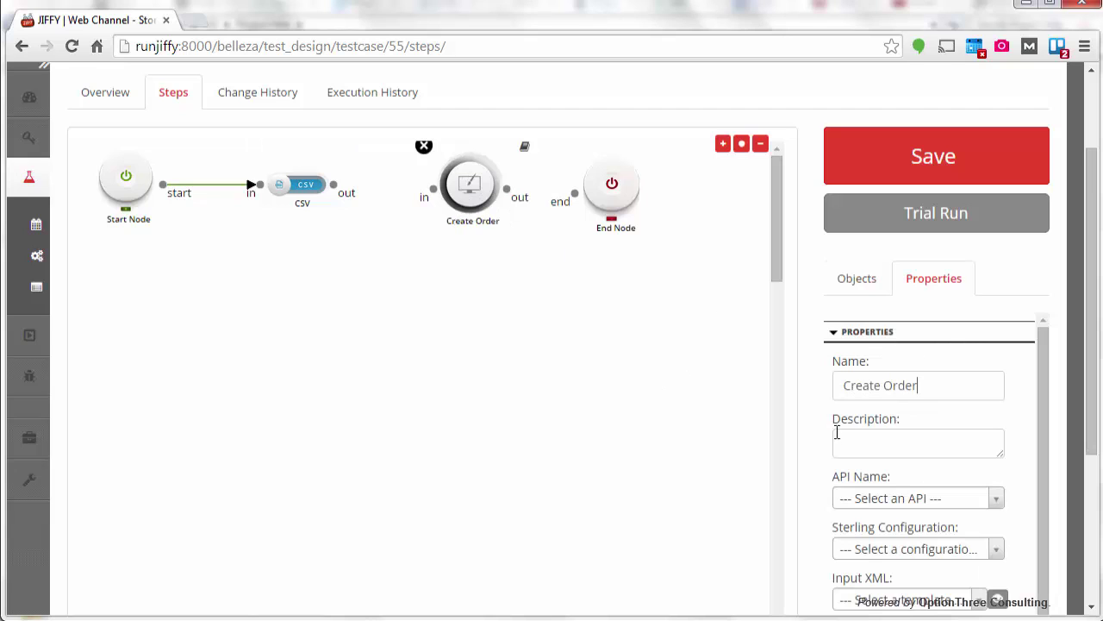
Set the Create Order node's API to createOrder and its Sterling configuration to Sterling Connection
{"action": "left_click", "coordinate": [928, 498]}
{"action": "type", "text": "cre"}
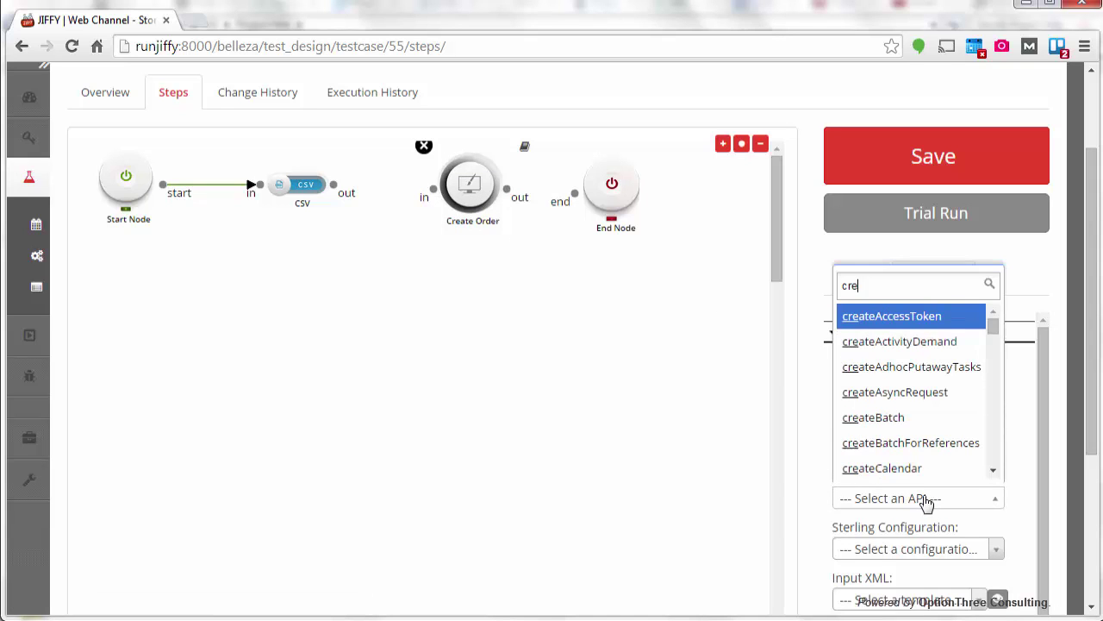
{"action": "type", "text": "ateo"}
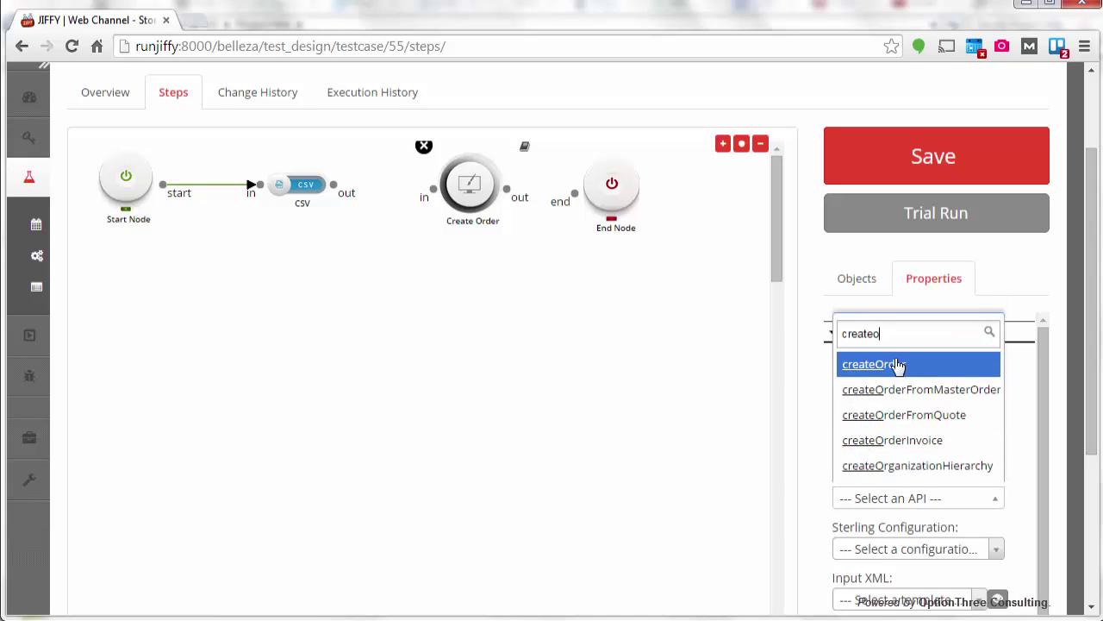
{"action": "left_click", "coordinate": [862, 364]}
{"action": "left_click", "coordinate": [957, 556]}
{"action": "left_click", "coordinate": [928, 517]}
Set the Create Order node's input XML to "Create order" and its output template to "Create Order Output"
{"action": "left_click", "coordinate": [918, 599]}
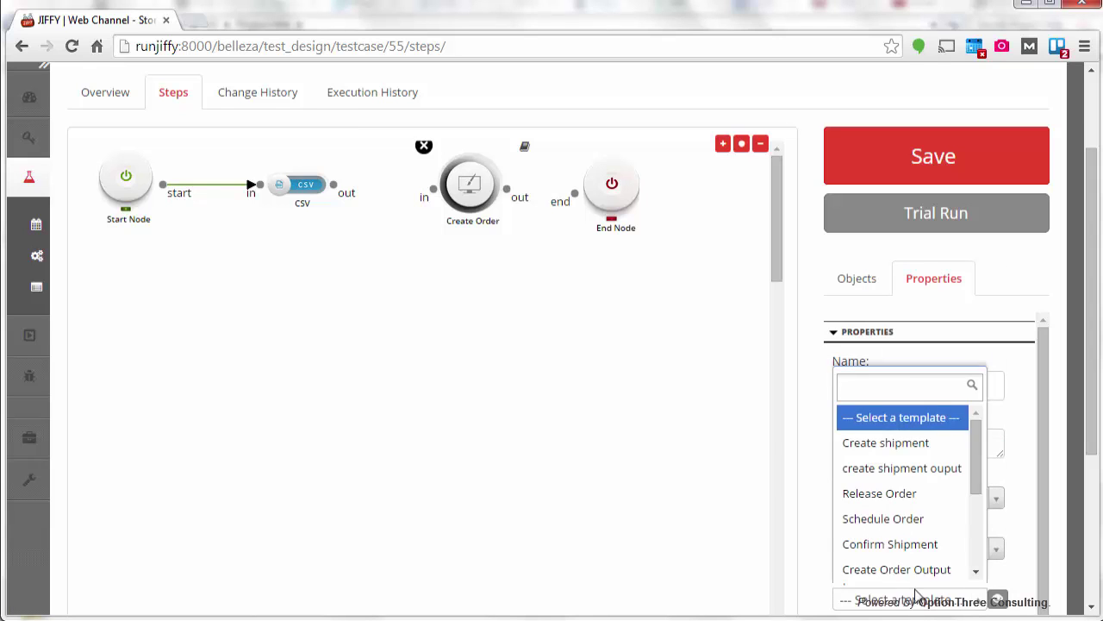
{"action": "type", "text": "create"}
{"action": "left_click", "coordinate": [857, 525]}
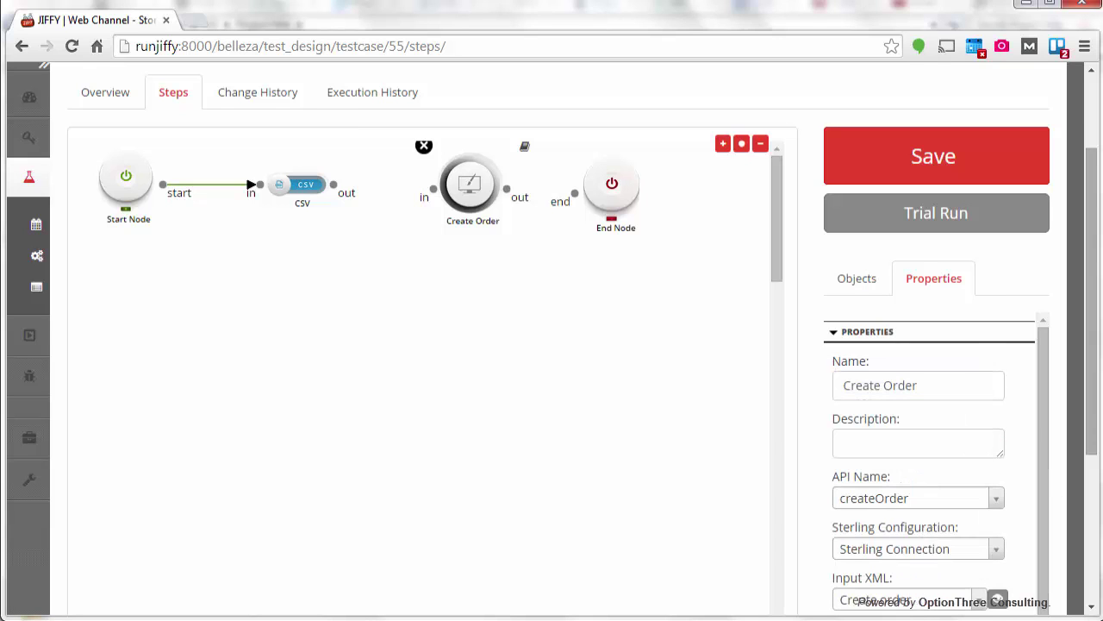
{"action": "scroll", "coordinate": [1095, 483], "scroll_direction": "down", "scroll_amount": 2}
{"action": "left_click", "coordinate": [953, 563]}
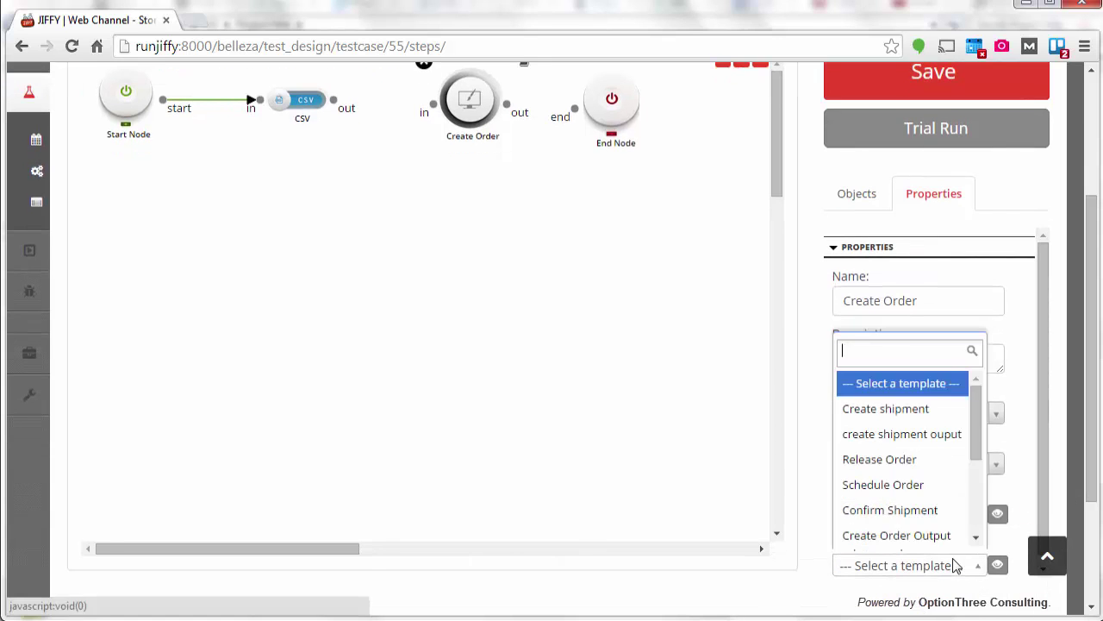
{"action": "type", "text": "c"}
{"action": "left_click", "coordinate": [909, 512]}
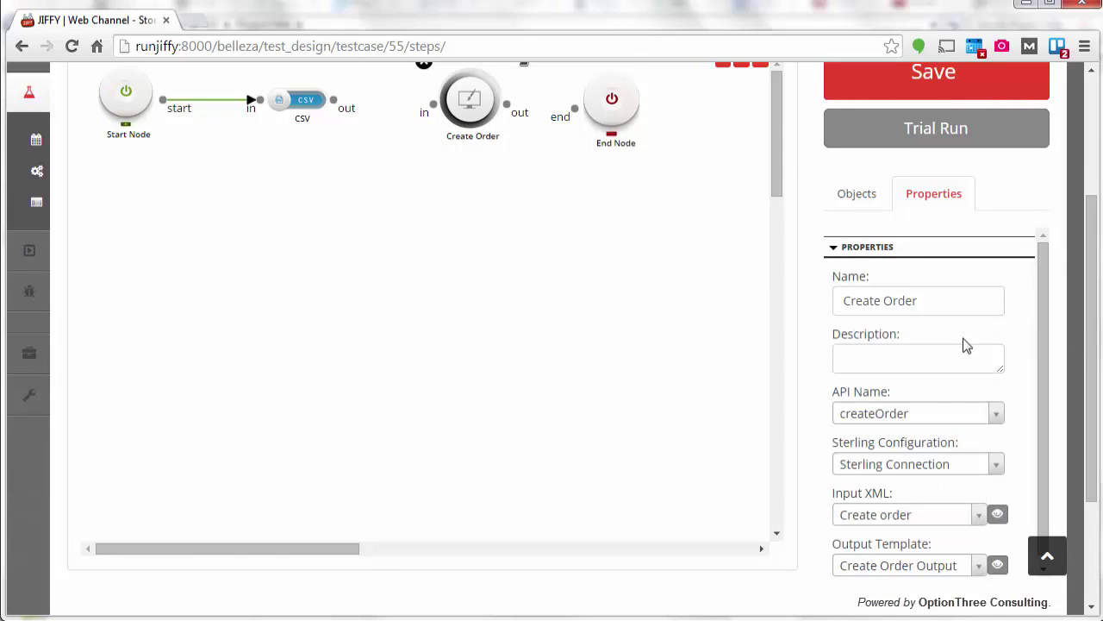
Connect the CSV output to the Create Order input and move the End Node to the lower part of the canvas
{"action": "scroll", "coordinate": [1096, 269], "scroll_direction": "up", "scroll_amount": 1}
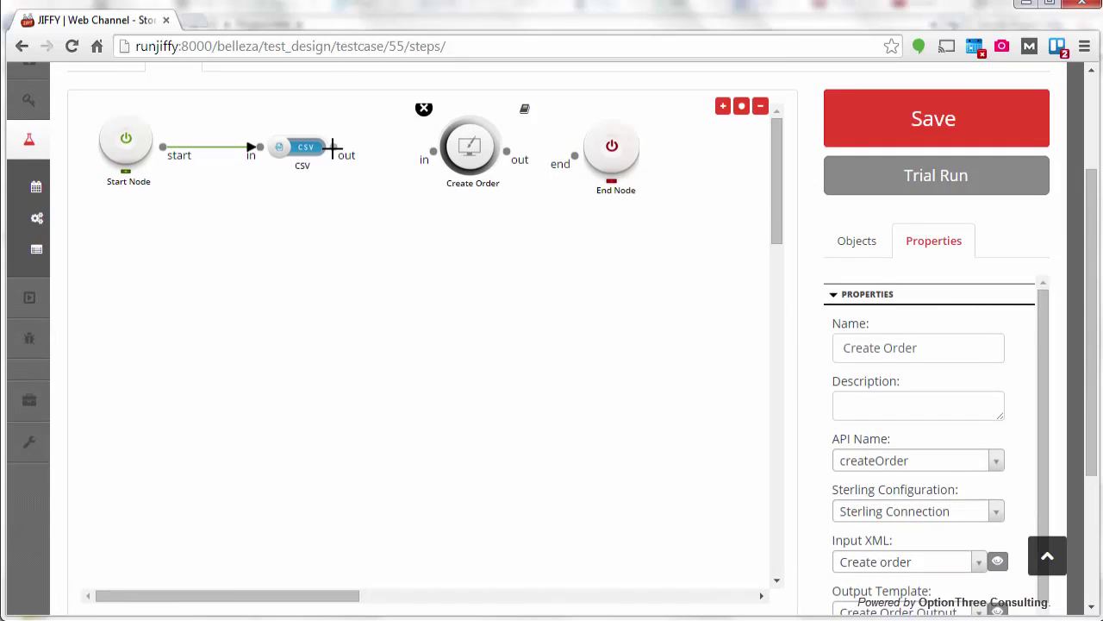
{"action": "left_click_drag", "start_coordinate": [332, 149], "coordinate": [434, 150]}
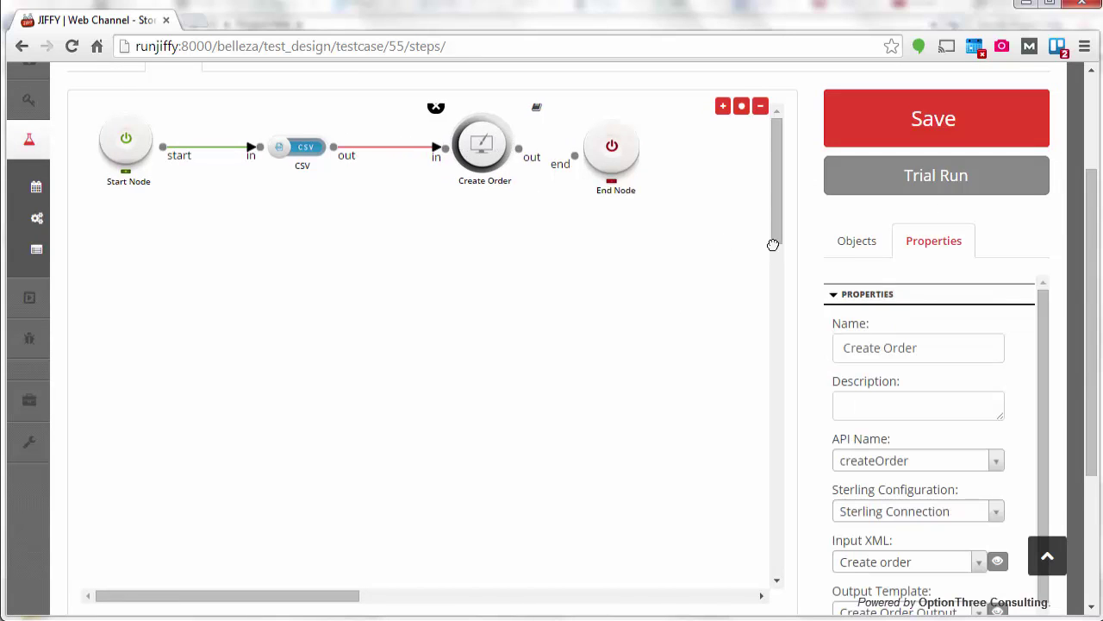
{"action": "left_click", "coordinate": [948, 143]}
{"action": "left_click_drag", "start_coordinate": [612, 149], "coordinate": [630, 381]}
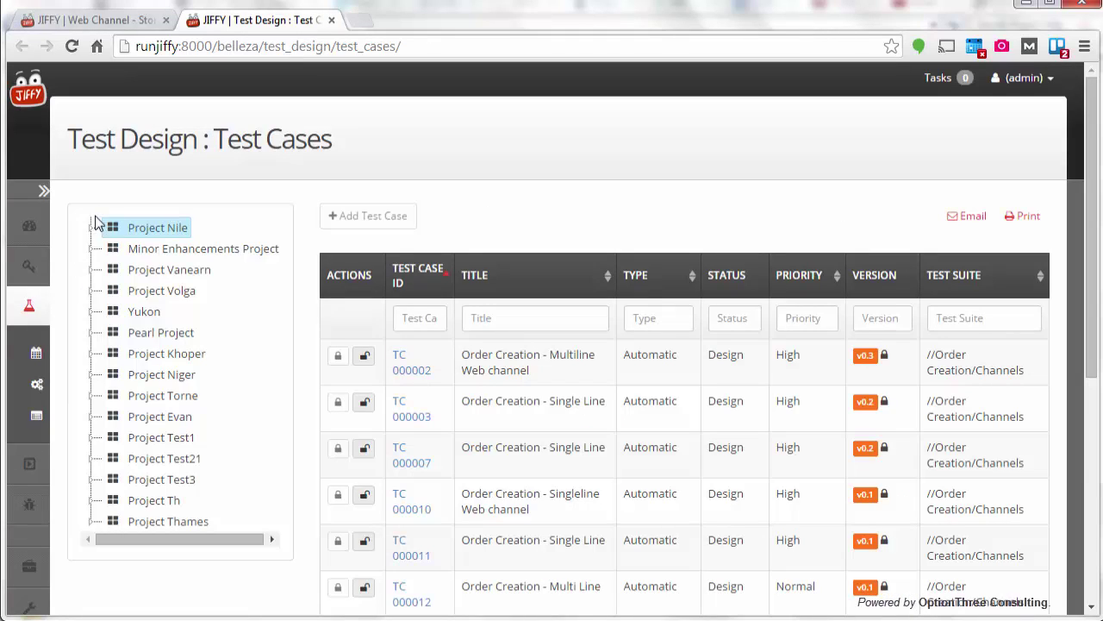
Open the steps of the "Order Creation - Single Line" test case TC 000003 in Project Nile's Release 2
{"action": "left_click", "coordinate": [93, 225]}
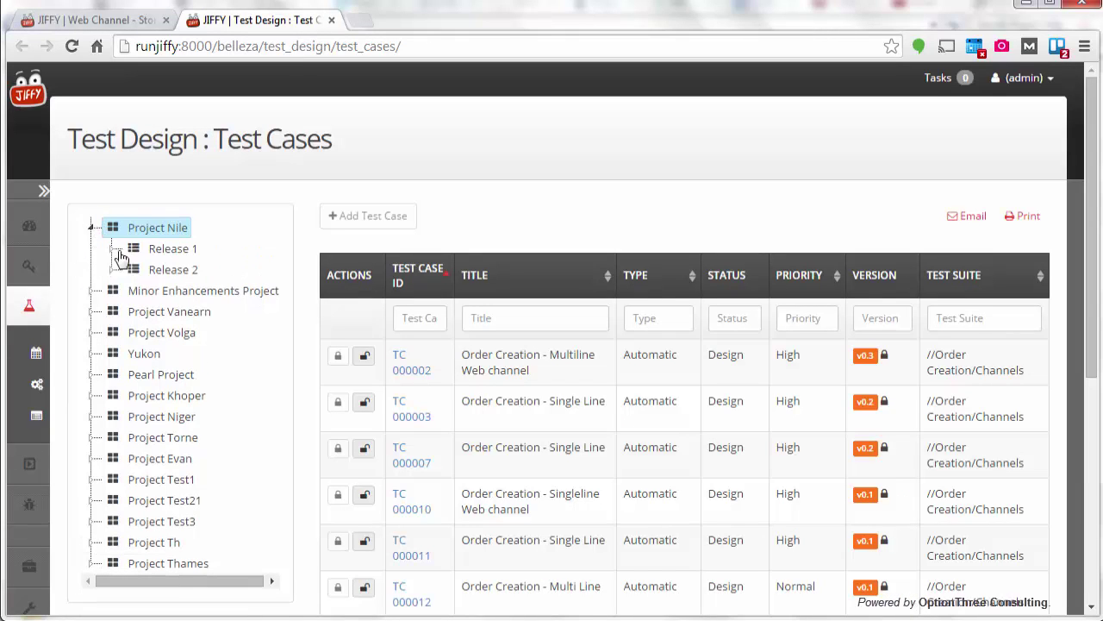
{"action": "left_click", "coordinate": [173, 269]}
{"action": "left_click", "coordinate": [428, 367]}
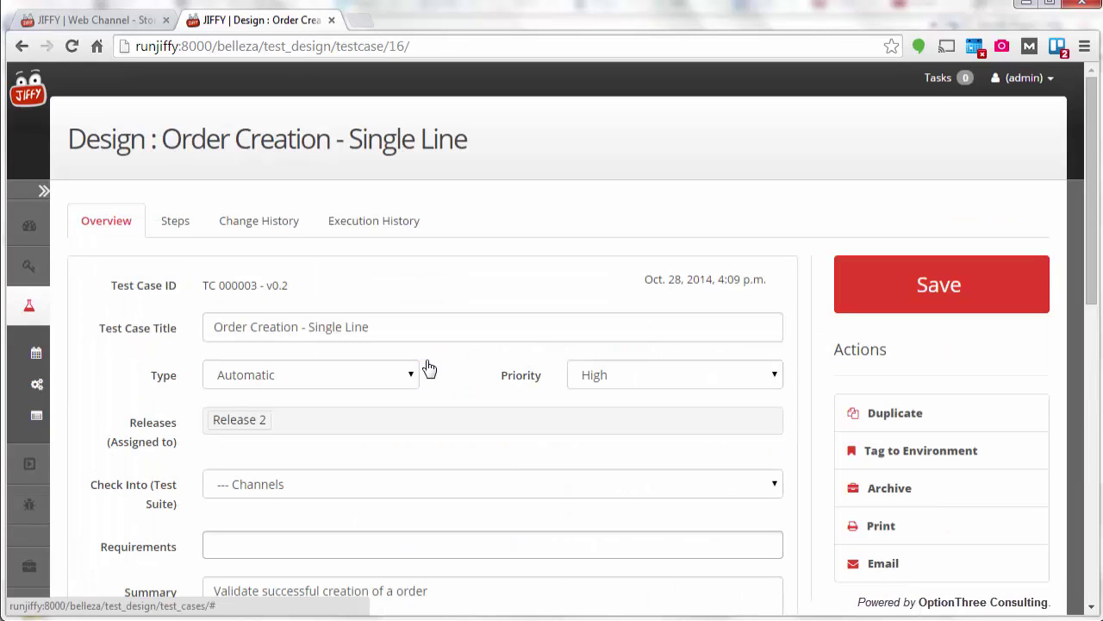
{"action": "left_click", "coordinate": [188, 223]}
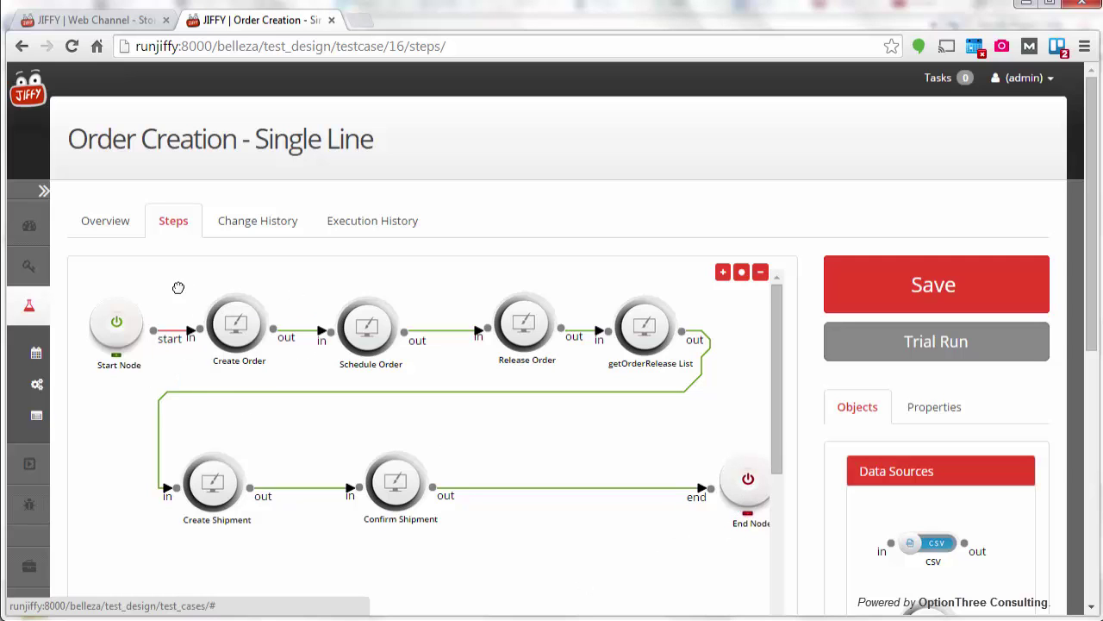
Copy the Schedule Order, Release Order, getOrderRelease List, Create Shipment and Confirm Shipment nodes, leaving out Create Order
{"action": "key", "text": "ctrl+c"}
{"action": "left_click_drag", "start_coordinate": [153, 276], "coordinate": [680, 538]}
{"action": "left_click", "coordinate": [231, 332], "text": "ctrl"}
{"action": "left_click", "coordinate": [160, 342], "text": "ctrl"}
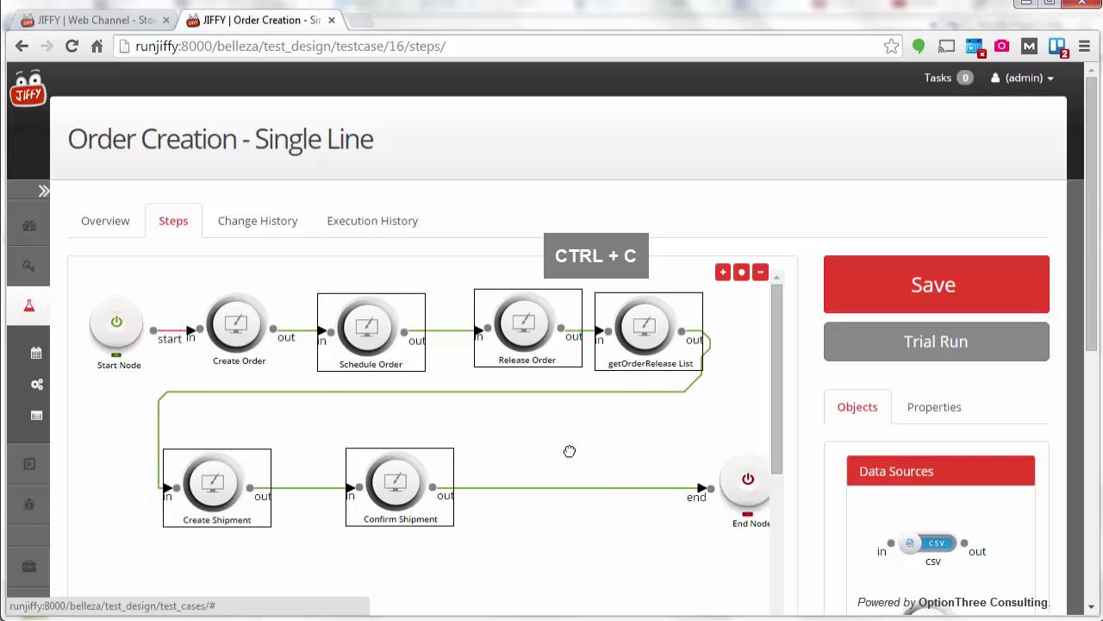
{"action": "left_click", "coordinate": [591, 565]}
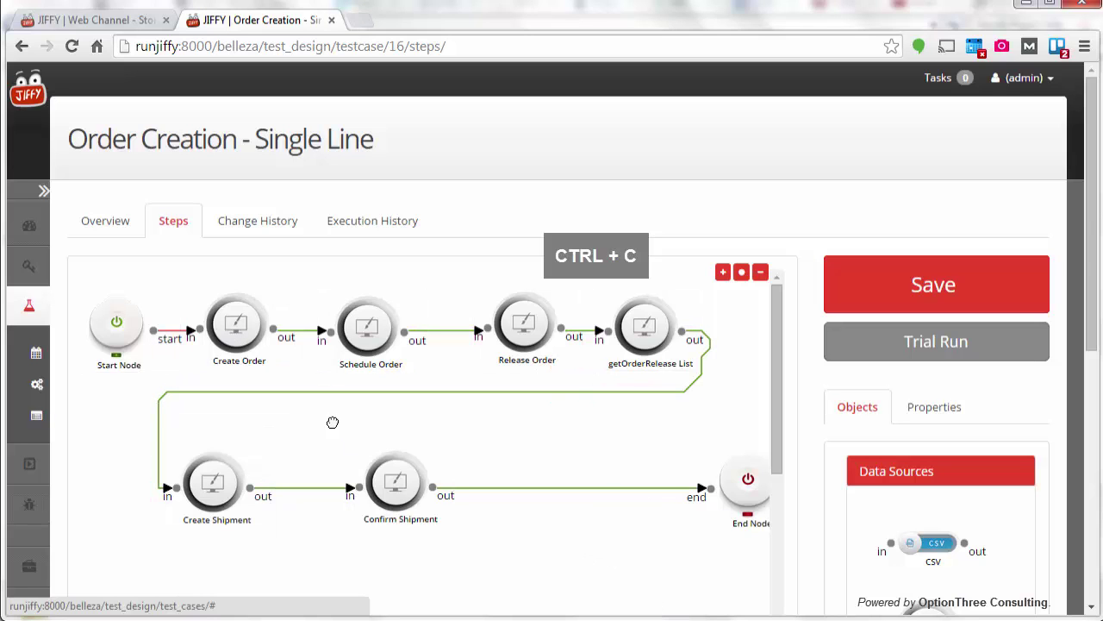
Paste the copied nodes into the Web Channel test case and link them between Create Order and the End Node
{"action": "left_click", "coordinate": [93, 20]}
{"action": "key", "text": "ctrl+v"}
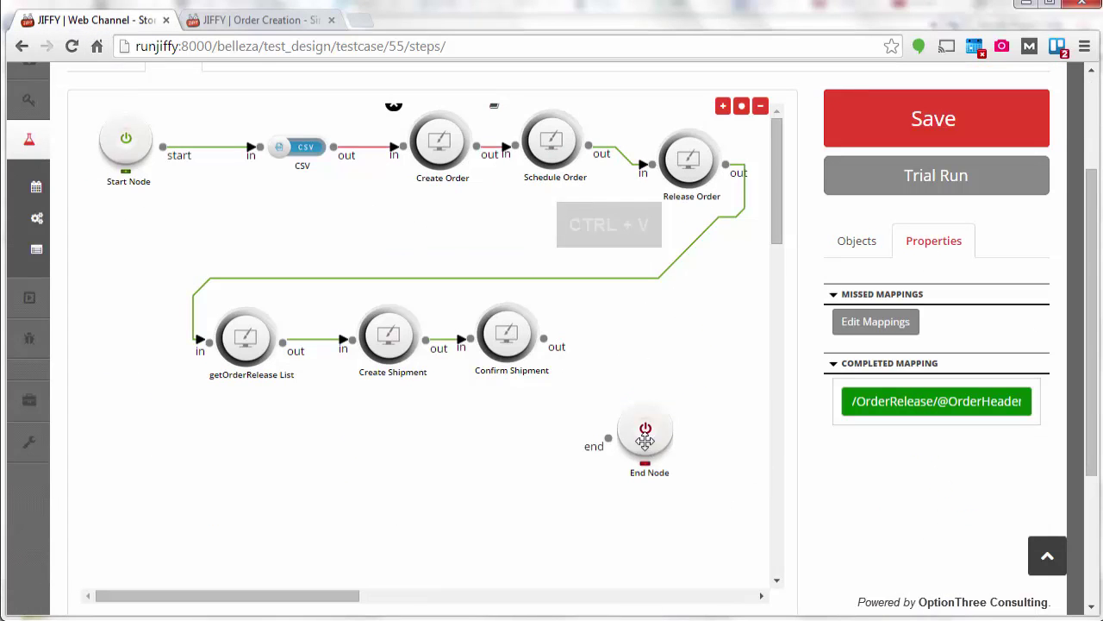
{"action": "left_click_drag", "start_coordinate": [610, 441], "coordinate": [653, 399]}
{"action": "left_click", "coordinate": [512, 427]}
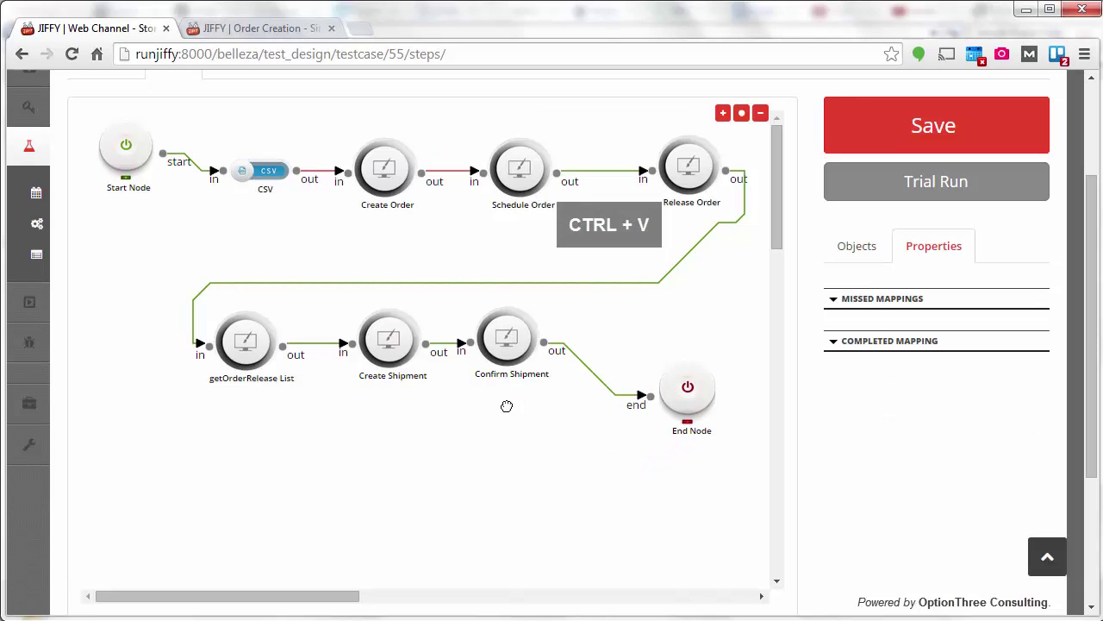
Add a String Validator below the End Node, connect the Confirm Shipment output to it, and open its properties
{"action": "left_click", "coordinate": [853, 247]}
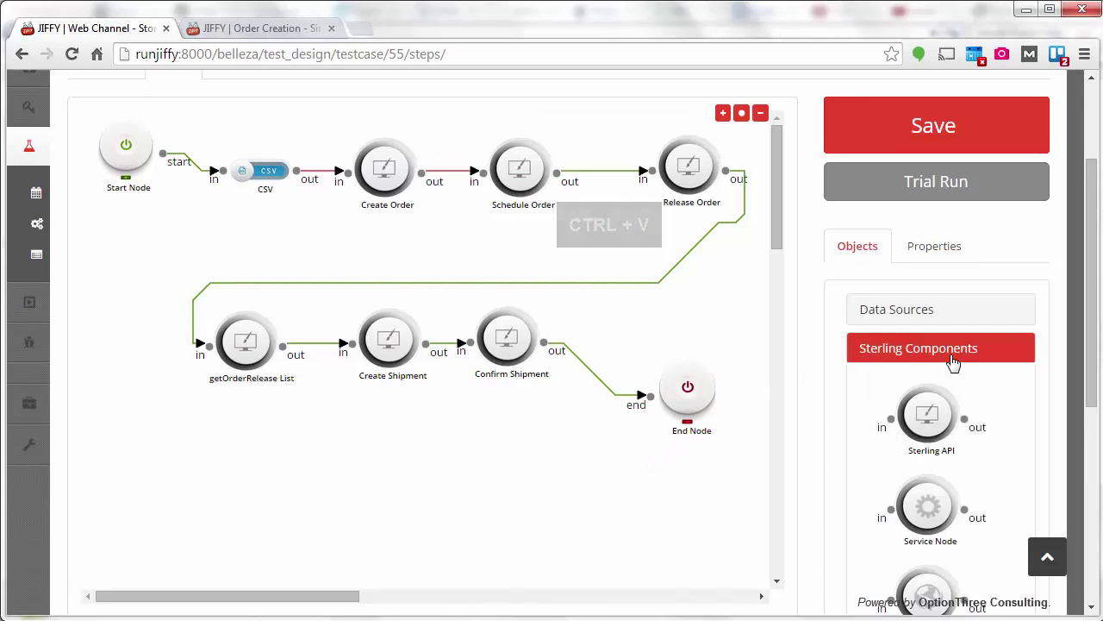
{"action": "left_click", "coordinate": [882, 351]}
{"action": "left_click", "coordinate": [918, 388]}
{"action": "left_click_drag", "start_coordinate": [918, 456], "coordinate": [592, 451]}
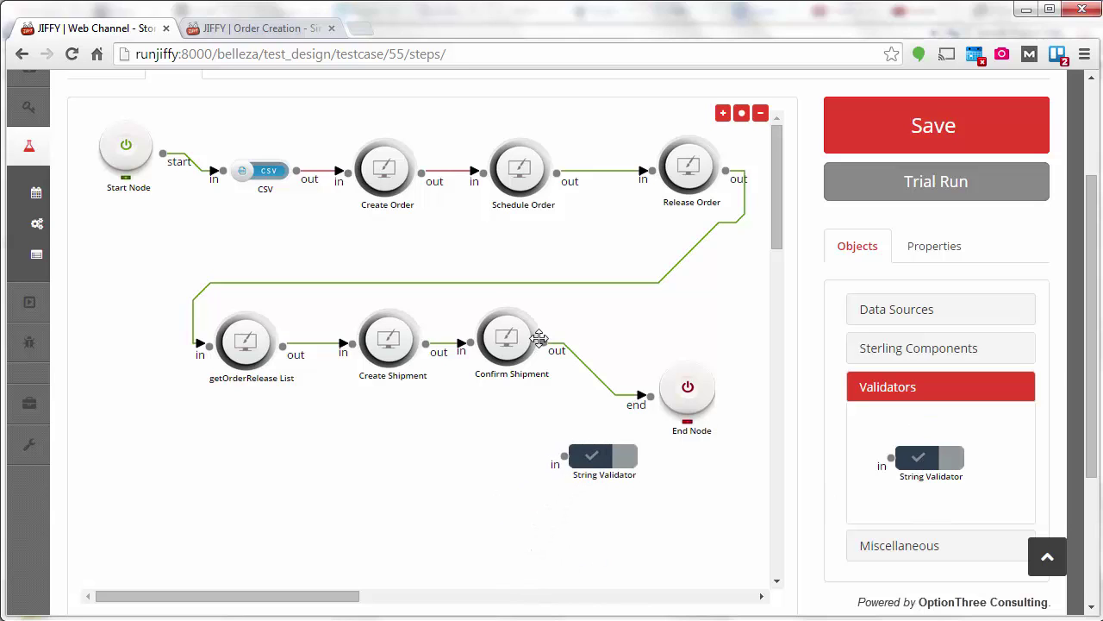
{"action": "left_click_drag", "start_coordinate": [543, 343], "coordinate": [563, 455]}
{"action": "left_click", "coordinate": [613, 468]}
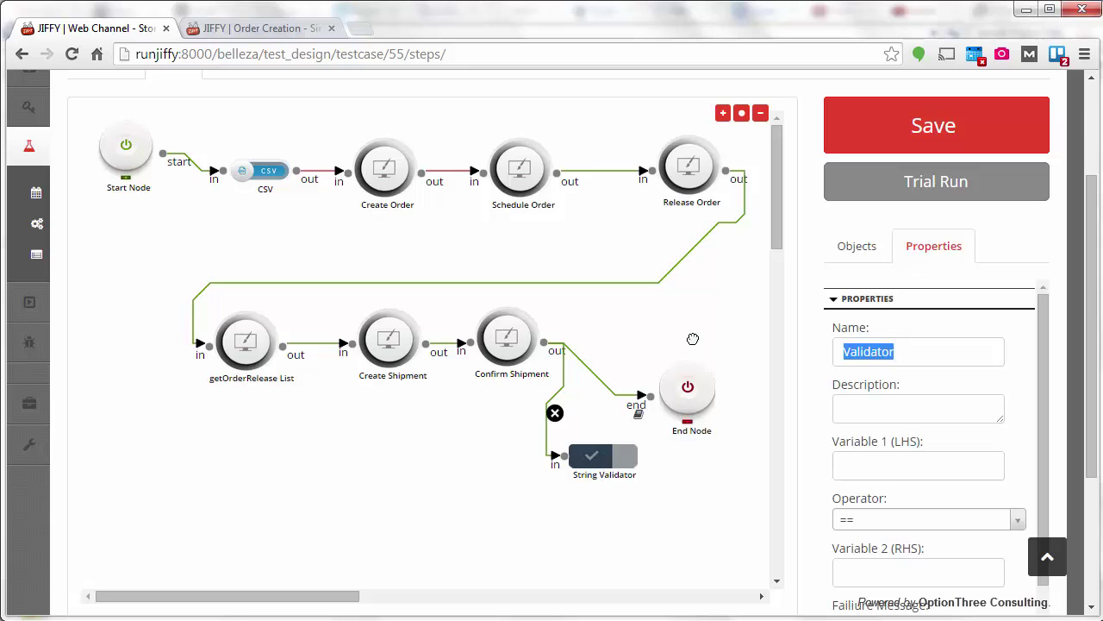
Name the validator Ship Complete, describe it as Ship Complete Validation, compare Shipment Qty with Ordered Qty, and set the failure message Incomplete Shipment
{"action": "key", "text": "BackSpace"}
{"action": "type", "text": "Ship Complete"}
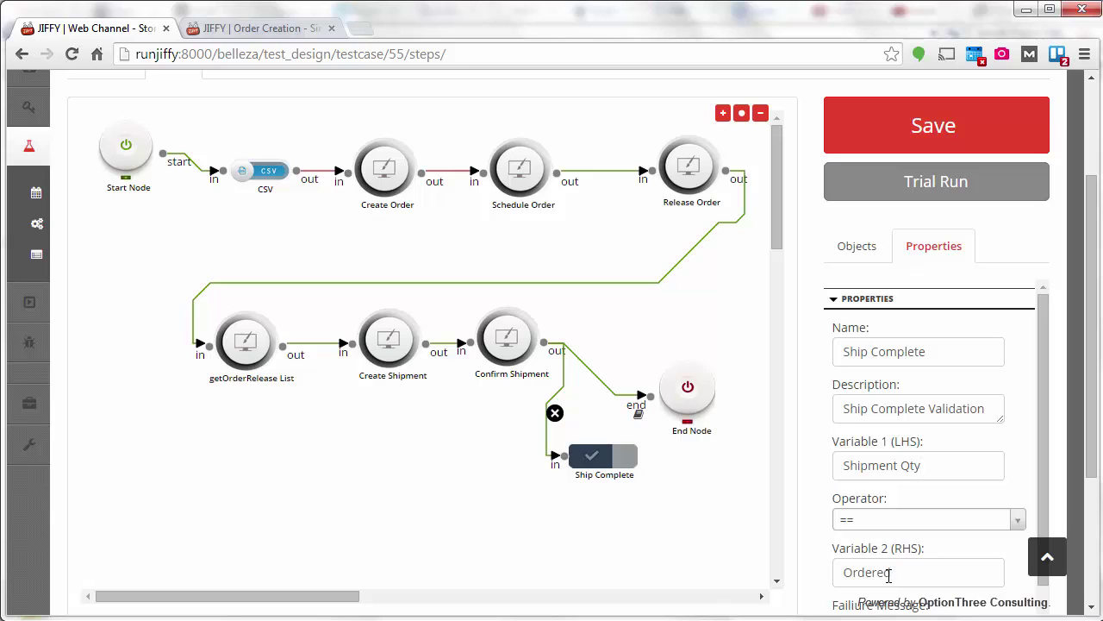
{"action": "scroll", "coordinate": [1061, 494], "scroll_direction": "down", "scroll_amount": 2}
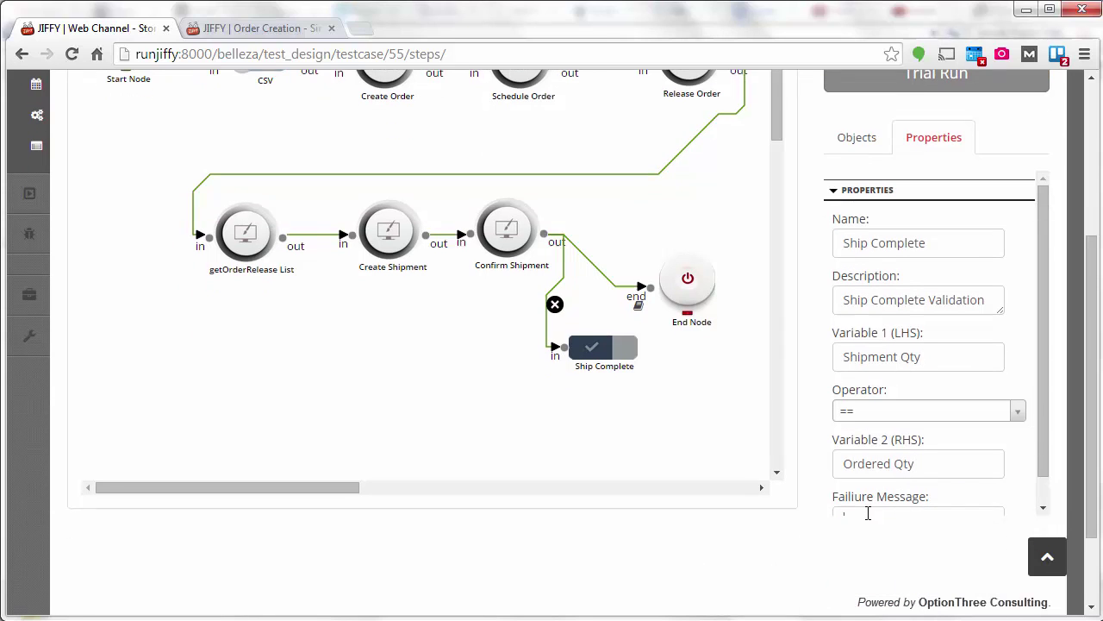
{"action": "scroll", "coordinate": [1058, 473], "scroll_direction": "down", "scroll_amount": 1}
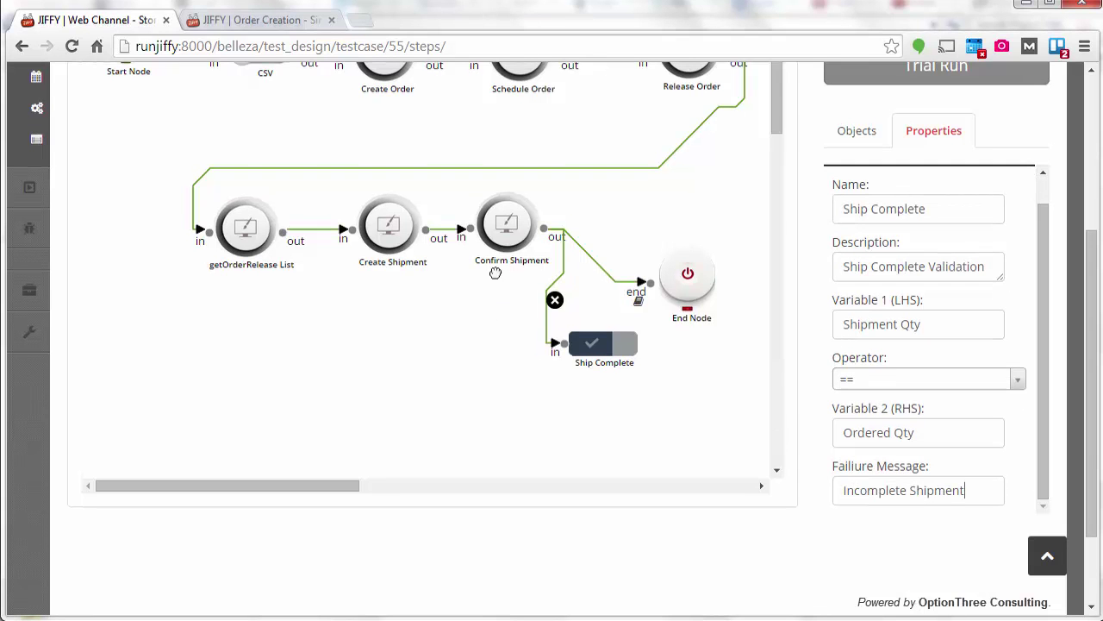
Edit the mappings between Confirm Shipment and the Ship Complete validator, mapping the ShipmentLine Quantity to Variable1 (LHS)
{"action": "left_click", "coordinate": [562, 262]}
{"action": "scroll", "coordinate": [1091, 304], "scroll_direction": "up", "scroll_amount": 3}
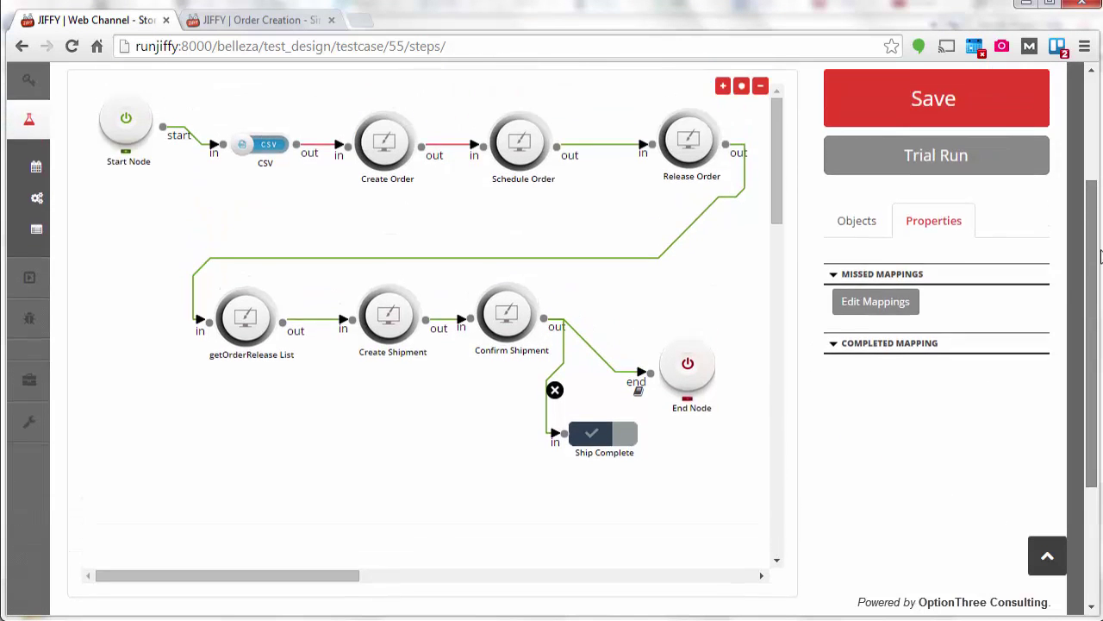
{"action": "left_click", "coordinate": [888, 372]}
{"action": "scroll", "coordinate": [379, 276], "scroll_direction": "down", "scroll_amount": 1}
{"action": "left_click", "coordinate": [394, 329]}
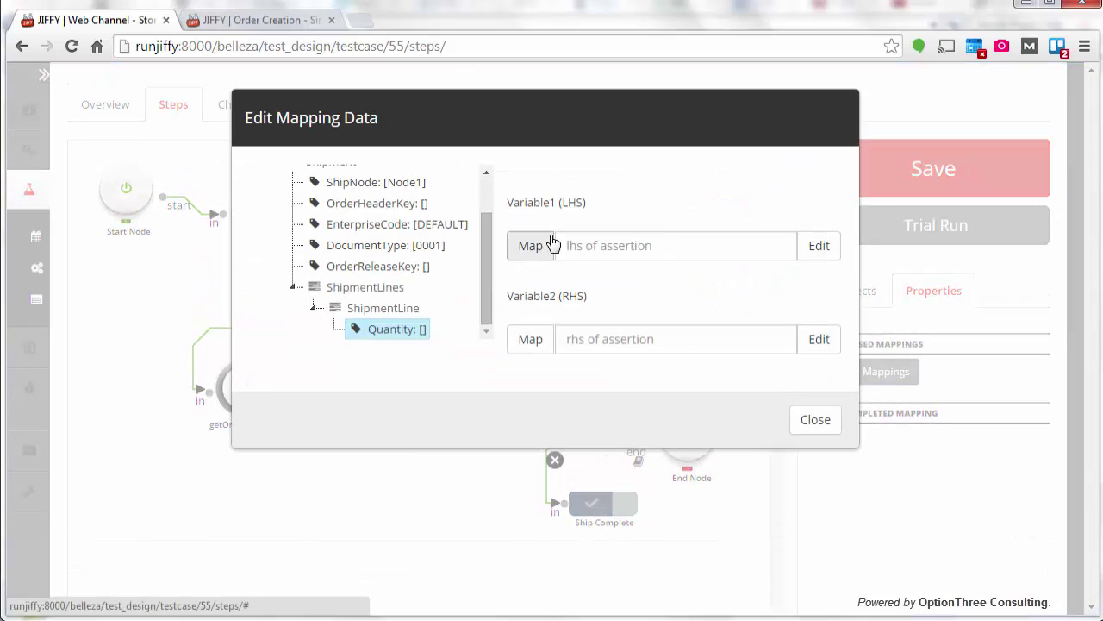
{"action": "left_click", "coordinate": [551, 244]}
Map OrderedQty of the first OrderLine in Create Order to Variable2 (RHS) and close the validator's mapping data
{"action": "scroll", "coordinate": [488, 168], "scroll_direction": "up", "scroll_amount": 1}
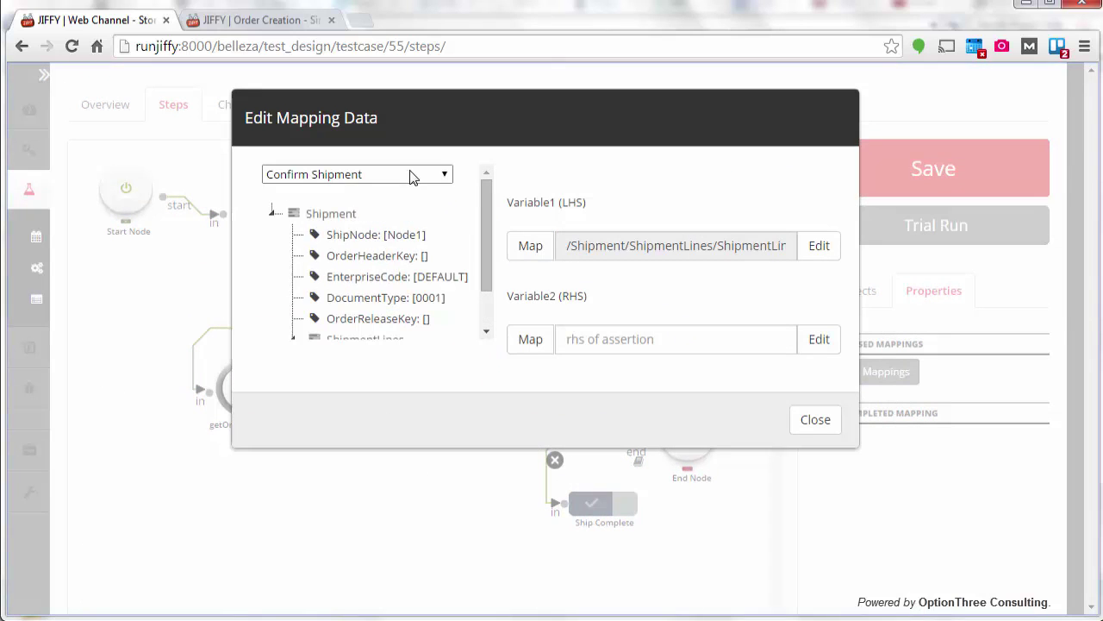
{"action": "left_click", "coordinate": [405, 174]}
{"action": "left_click", "coordinate": [348, 276]}
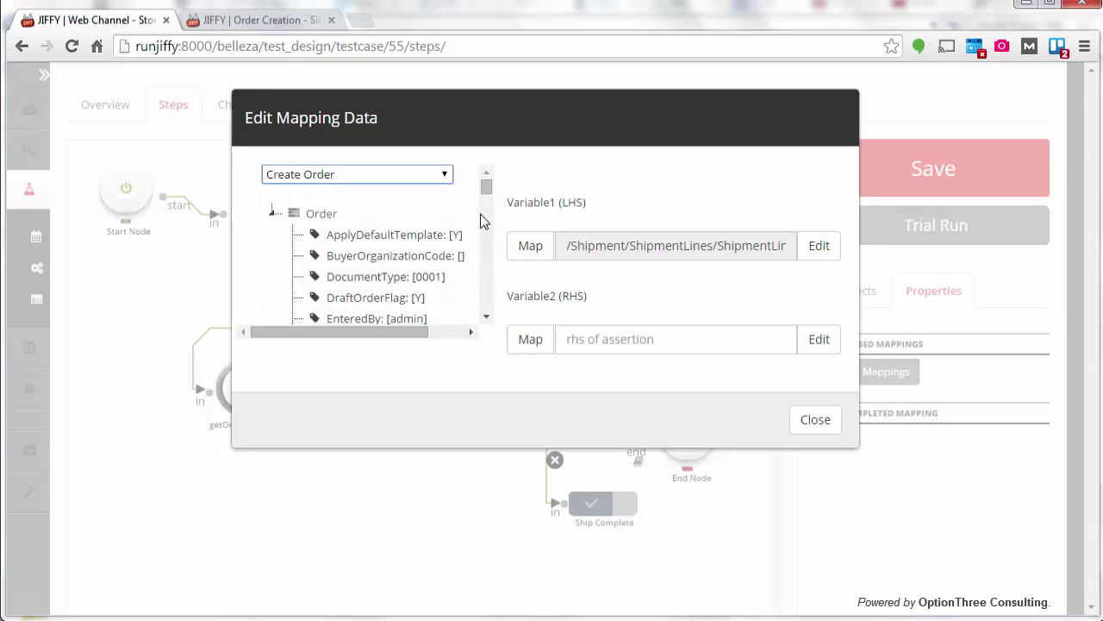
{"action": "left_click_drag", "start_coordinate": [486, 188], "coordinate": [492, 312]}
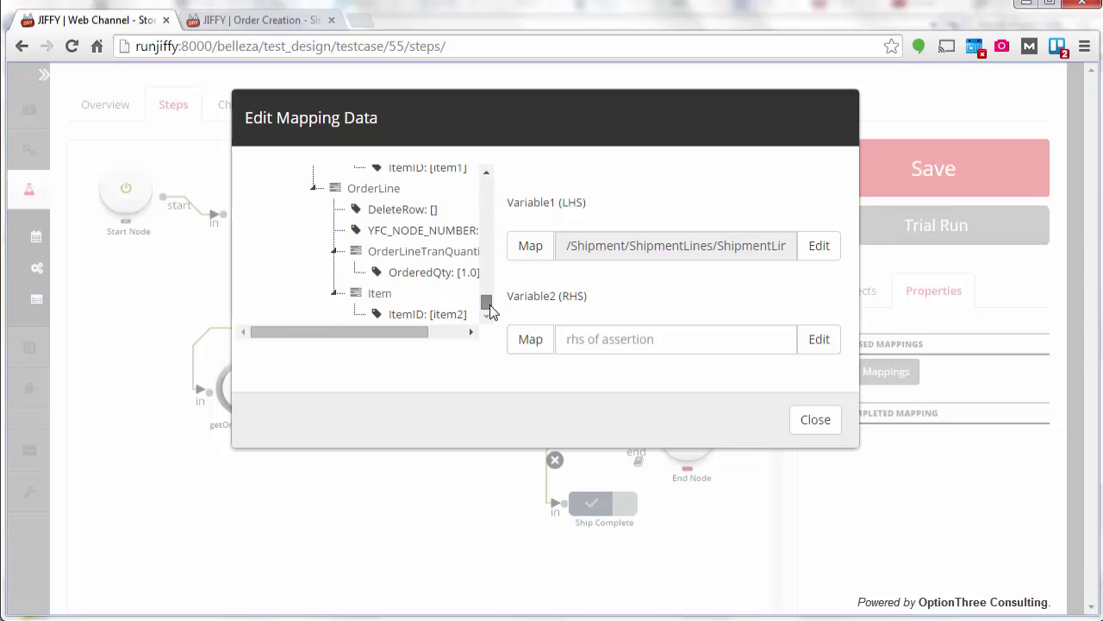
{"action": "scroll", "coordinate": [488, 222], "scroll_direction": "up", "scroll_amount": 2}
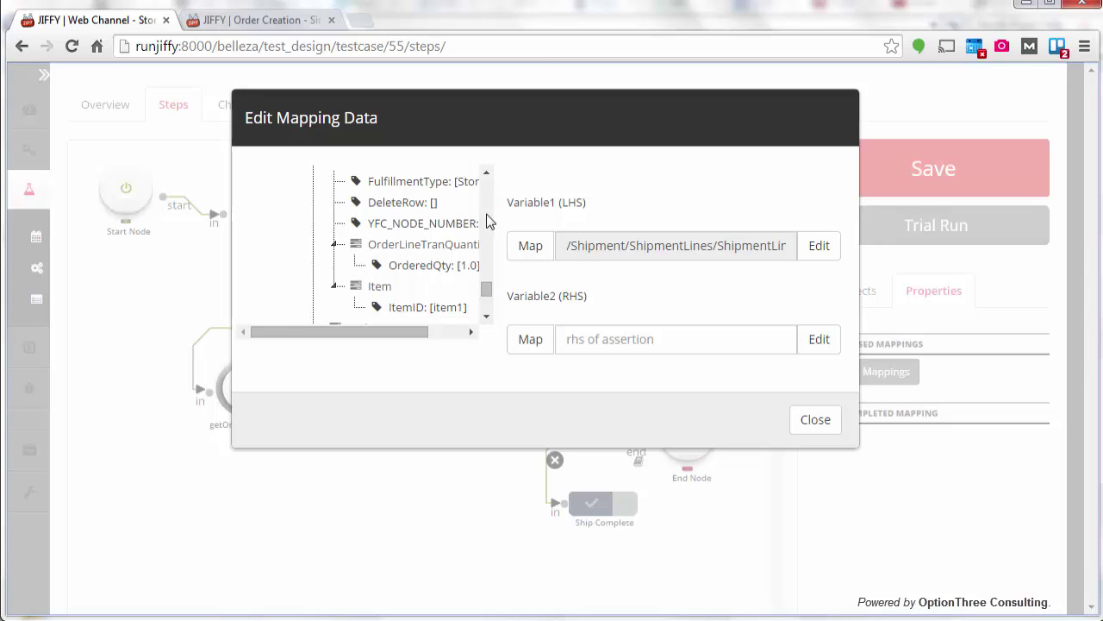
{"action": "left_click", "coordinate": [447, 271]}
{"action": "left_click", "coordinate": [512, 339]}
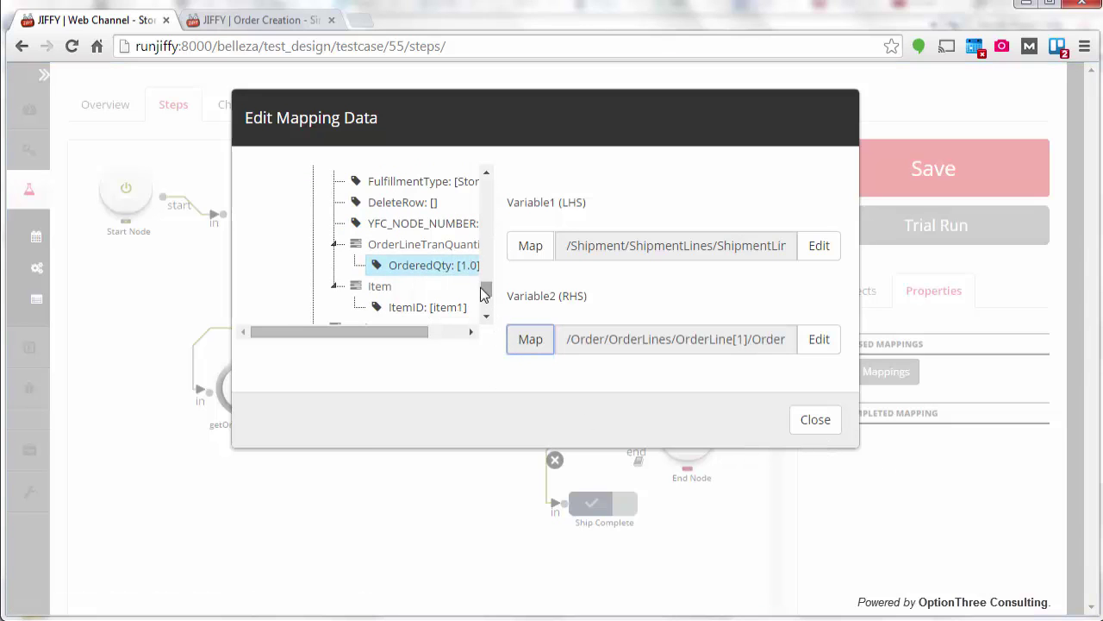
{"action": "scroll", "coordinate": [490, 283], "scroll_direction": "up", "scroll_amount": 1}
{"action": "scroll", "coordinate": [491, 284], "scroll_direction": "down", "scroll_amount": 1}
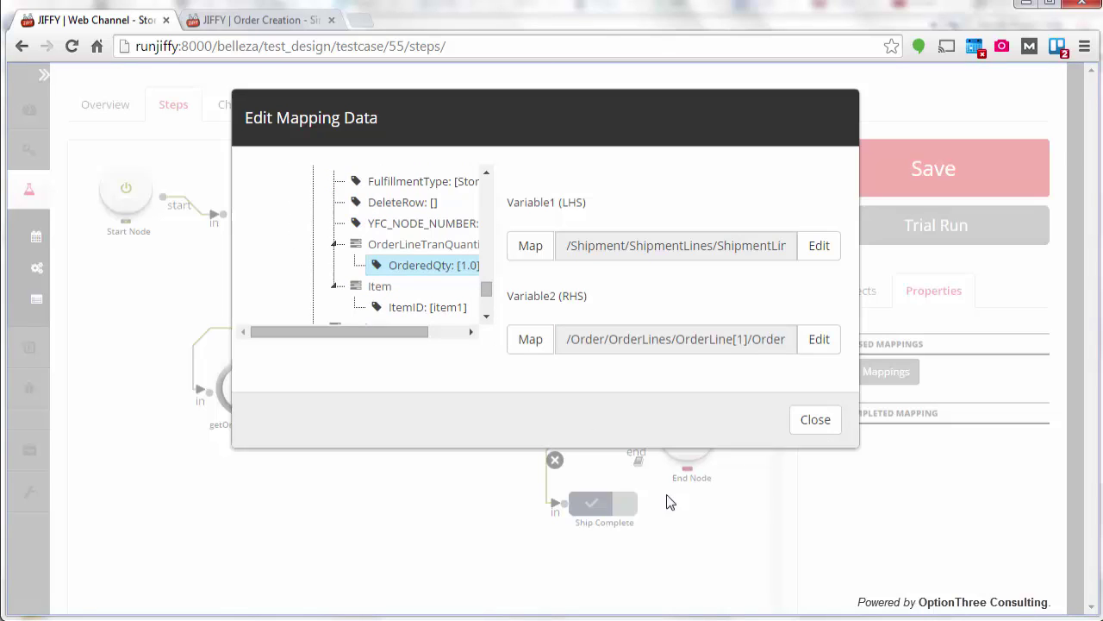
{"action": "left_click", "coordinate": [816, 420]}
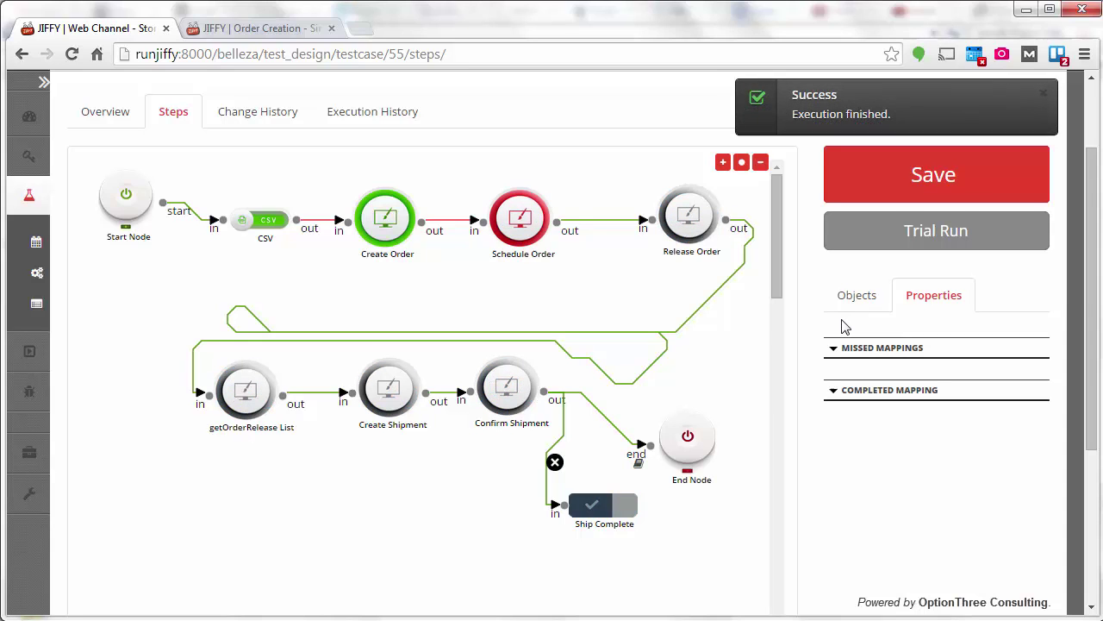
Edit the mappings between Create Order and the failed Schedule Order node, adding one from the order's OrderNo to ScheduleOrder's OrderNo
{"action": "mouse_move", "coordinate": [538, 219]}
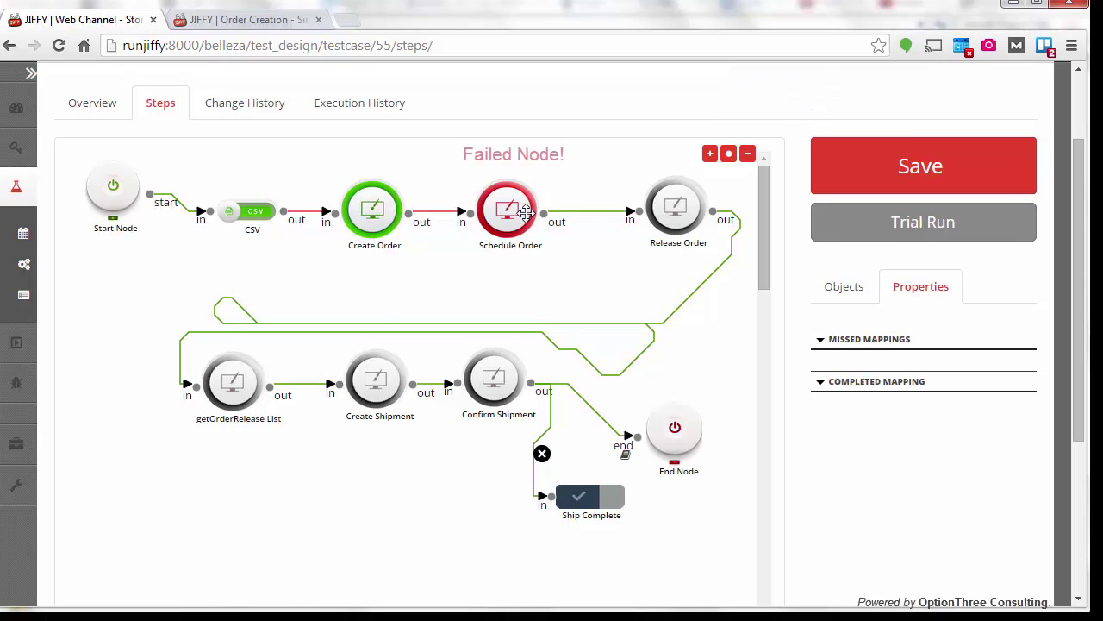
{"action": "left_click", "coordinate": [442, 214]}
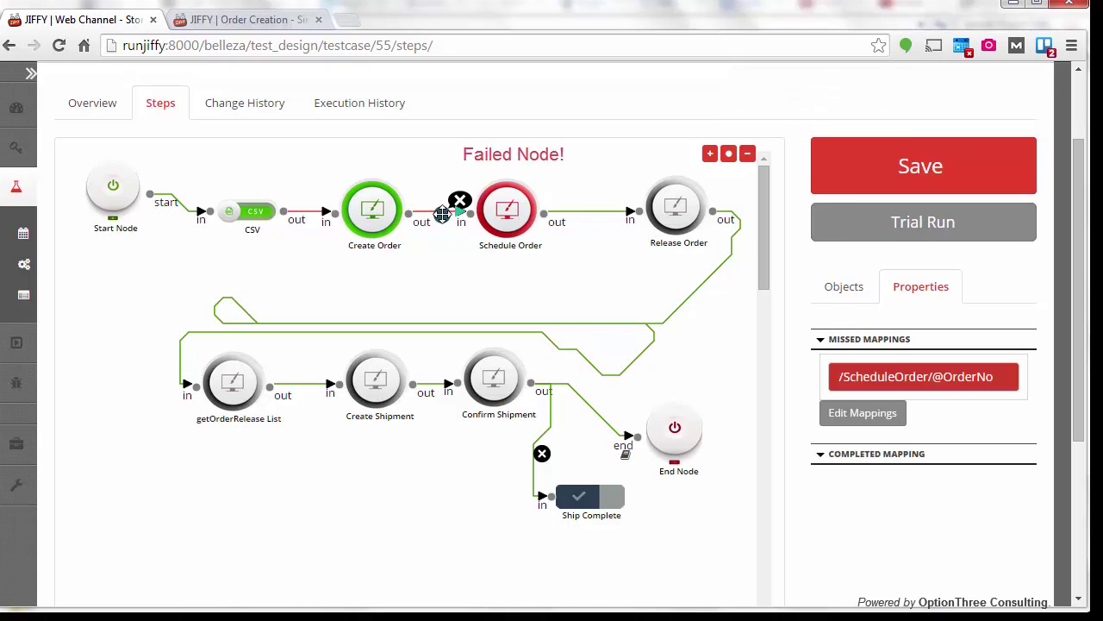
{"action": "left_click", "coordinate": [883, 412]}
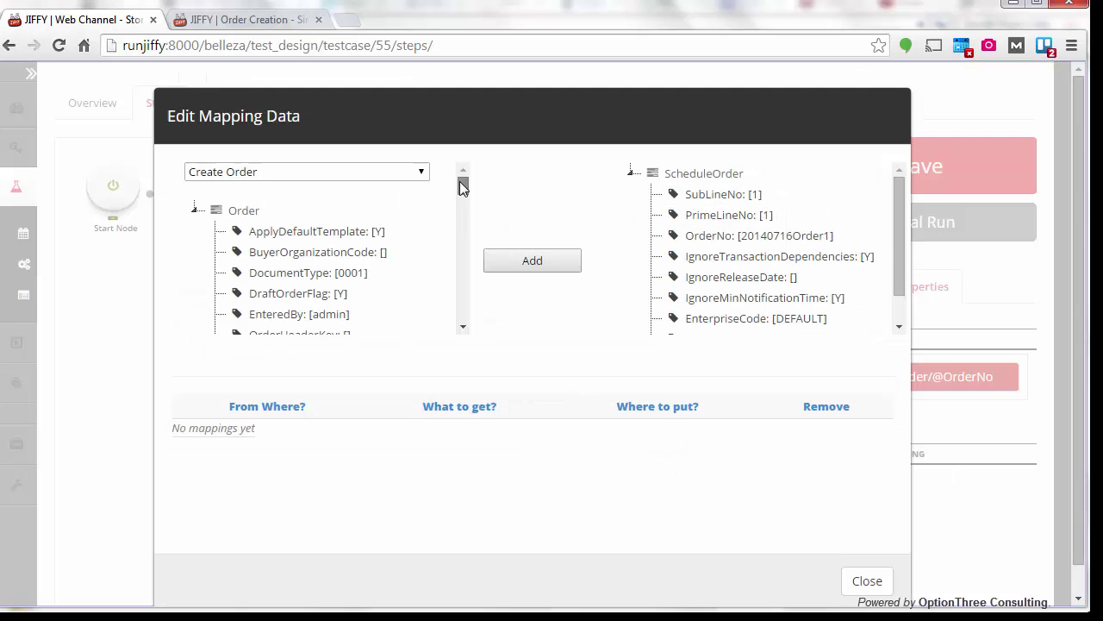
{"action": "left_click_drag", "start_coordinate": [461, 188], "coordinate": [461, 197]}
{"action": "scroll", "coordinate": [419, 229], "scroll_direction": "up", "scroll_amount": 3}
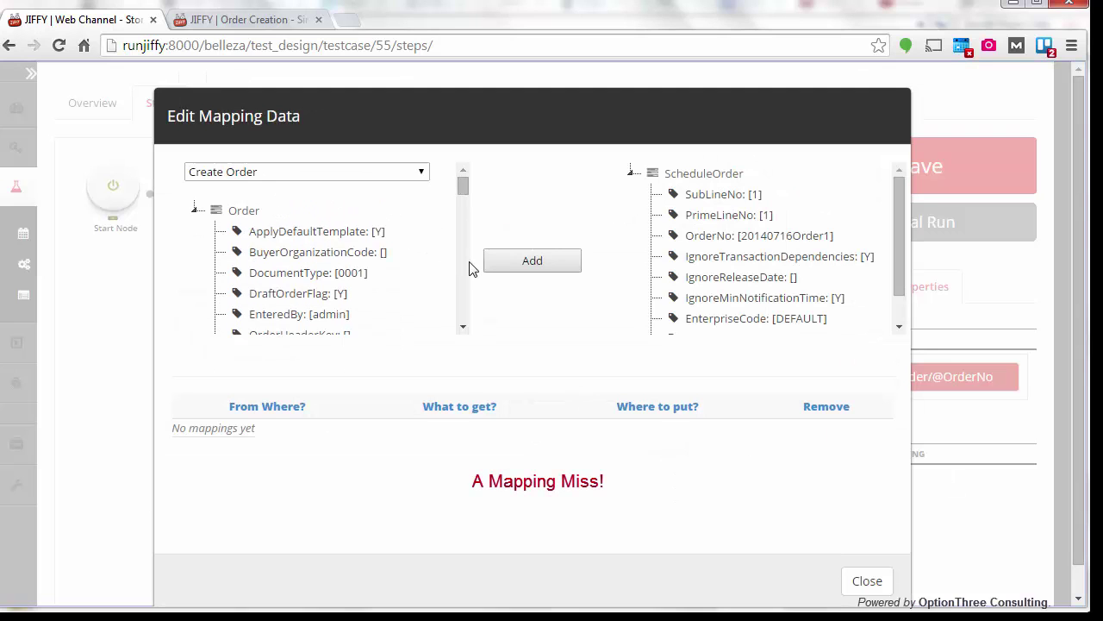
{"action": "scroll", "coordinate": [471, 269], "scroll_direction": "down", "scroll_amount": 2}
{"action": "left_click", "coordinate": [255, 288]}
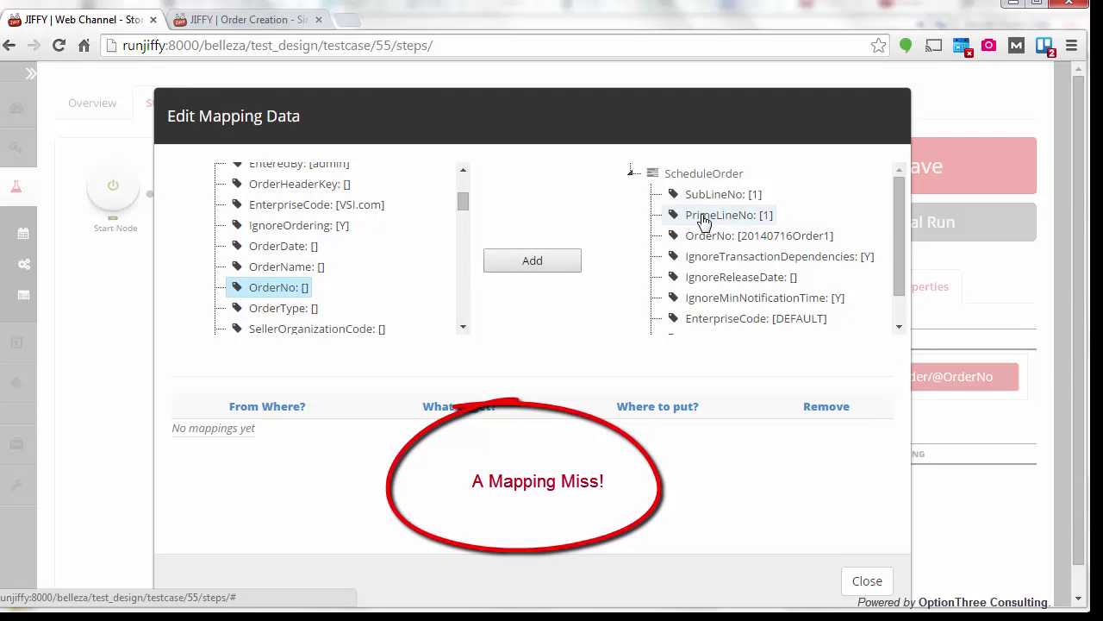
{"action": "left_click", "coordinate": [709, 236]}
{"action": "left_click", "coordinate": [562, 264]}
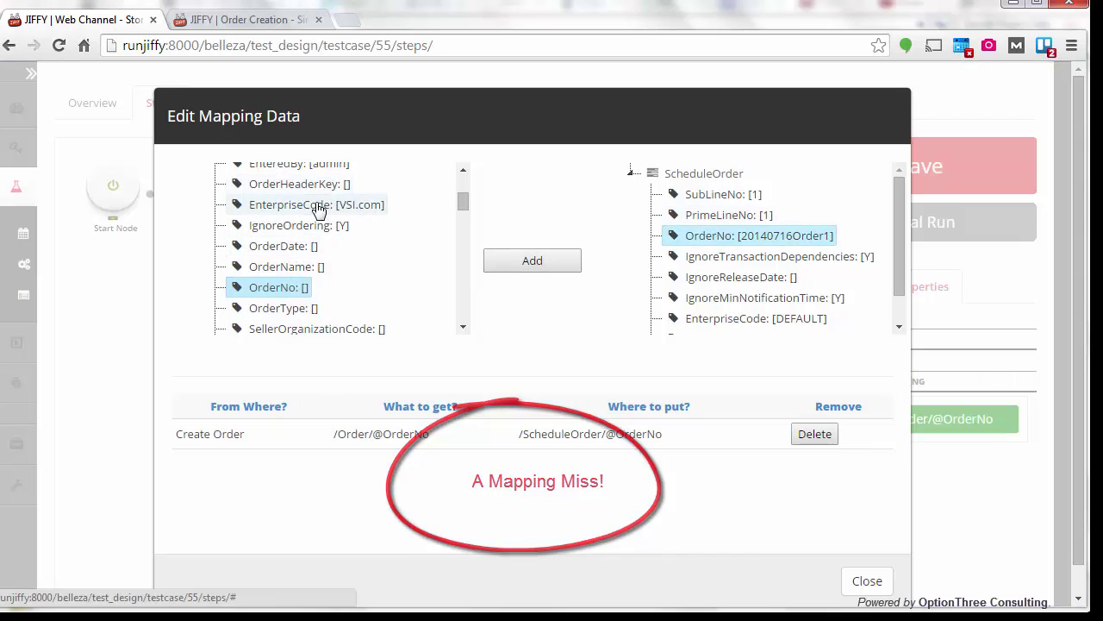
Map EnterpriseCode and DocumentType from Create Order to the matching ScheduleOrder attributes and close the mapping data
{"action": "left_click", "coordinate": [319, 206]}
{"action": "left_click", "coordinate": [668, 319]}
{"action": "left_click", "coordinate": [526, 262]}
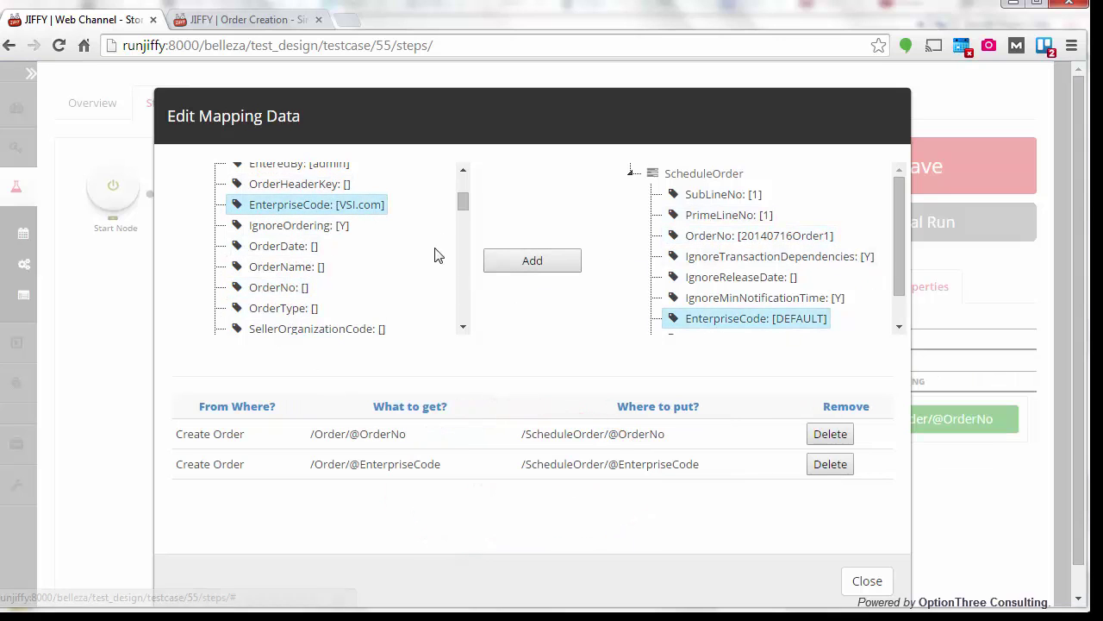
{"action": "left_click", "coordinate": [462, 170]}
{"action": "left_click", "coordinate": [463, 172]}
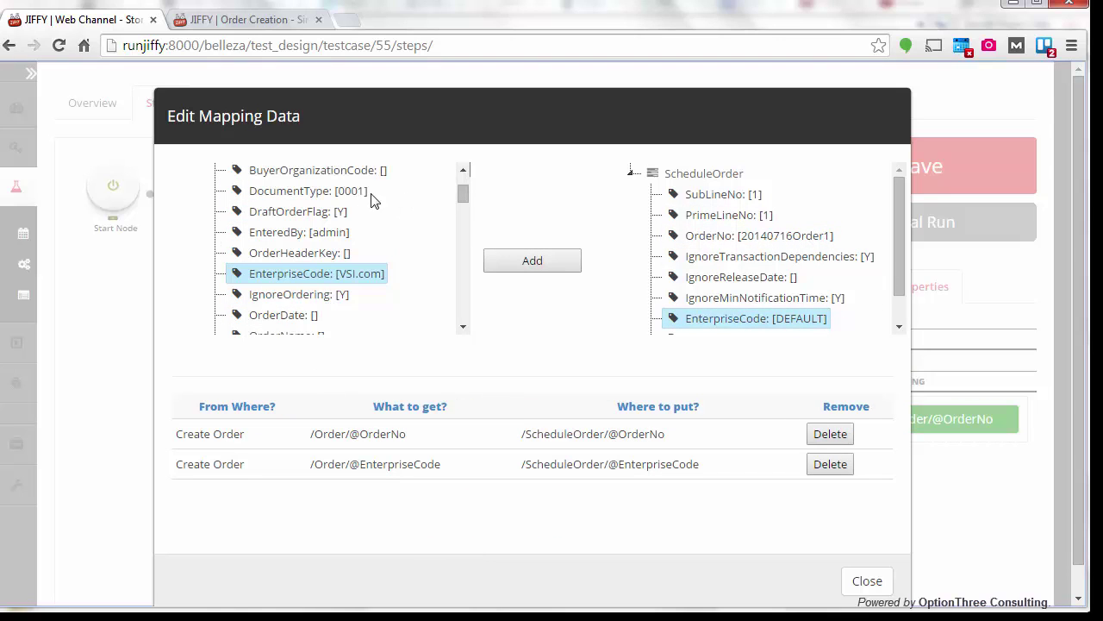
{"action": "left_click", "coordinate": [371, 192]}
{"action": "left_click", "coordinate": [899, 326]}
{"action": "left_click", "coordinate": [792, 312]}
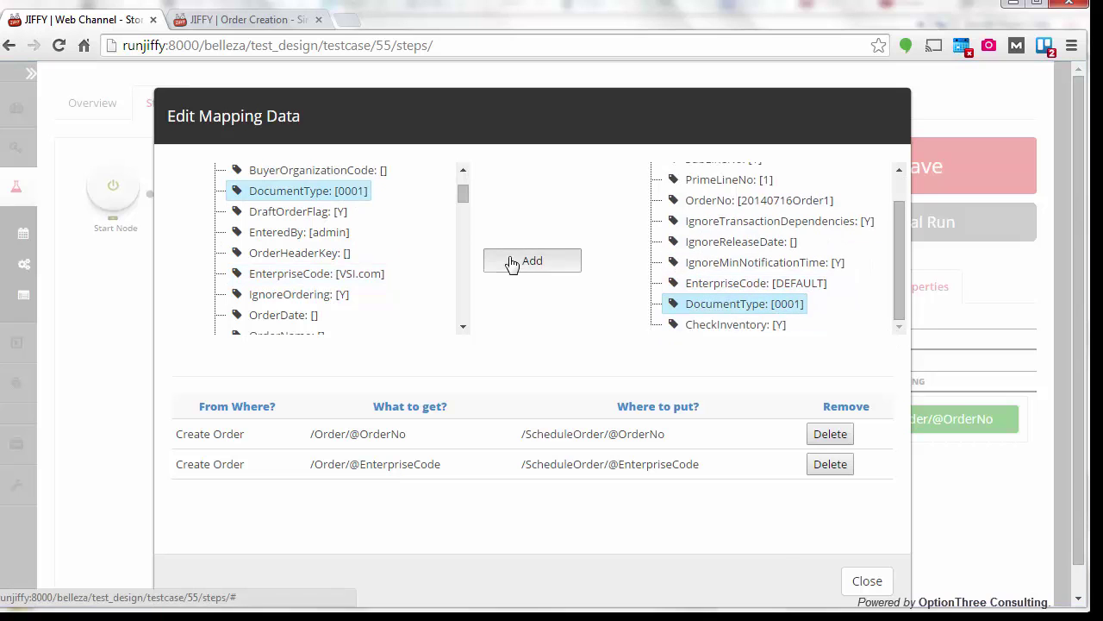
{"action": "left_click", "coordinate": [509, 264]}
{"action": "left_click", "coordinate": [865, 580]}
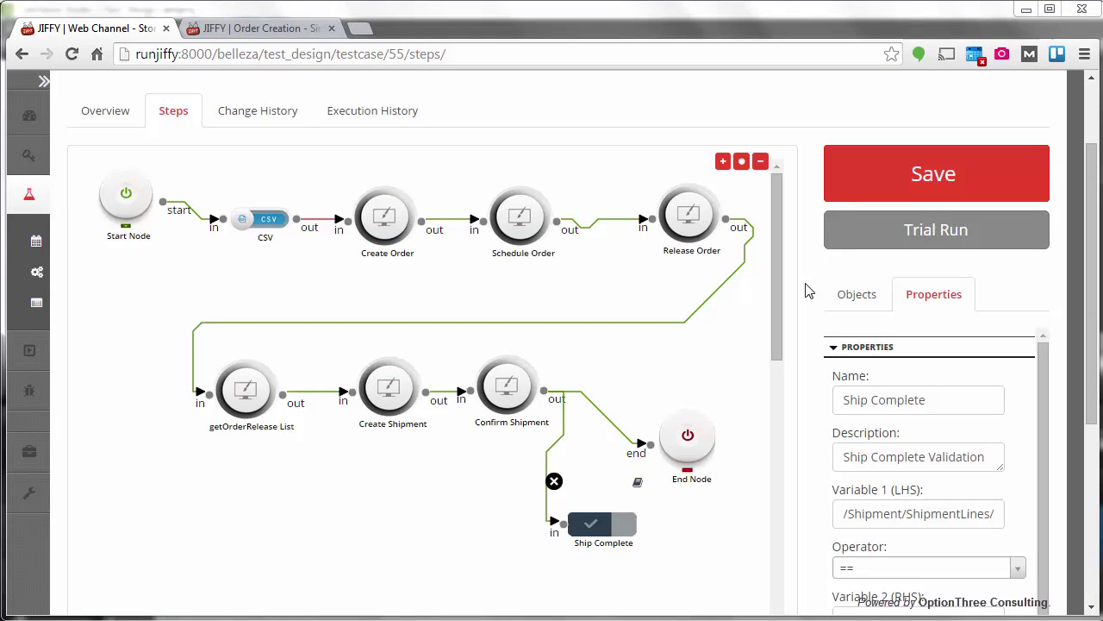
Start a trial run of the Web Channel test case with the corrected Schedule Order mappings
{"action": "left_click", "coordinate": [860, 248]}
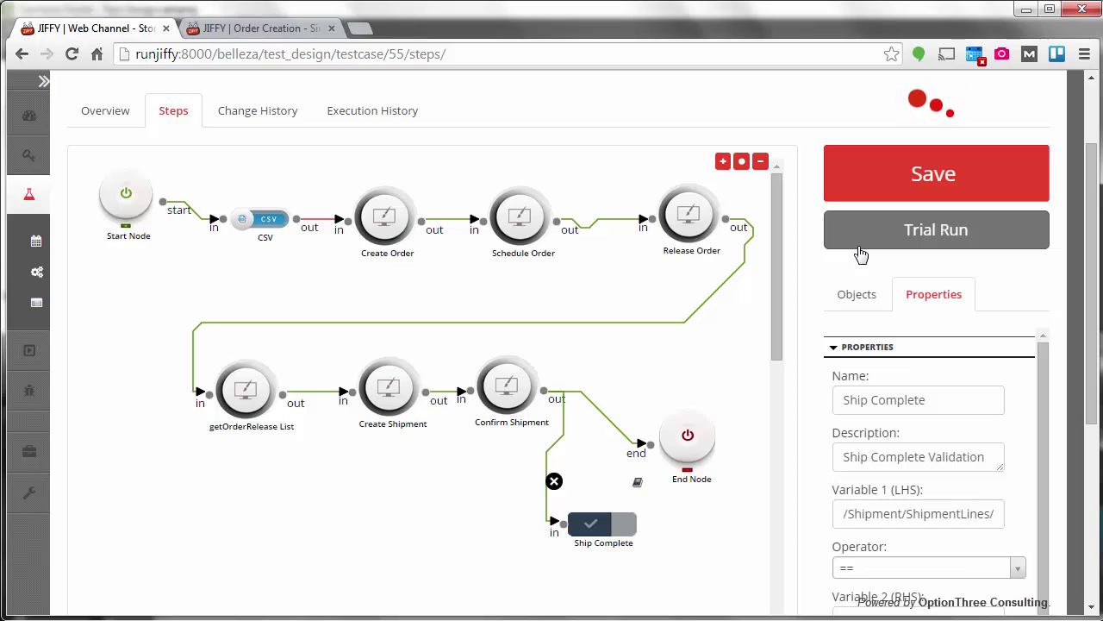
{"action": "left_click", "coordinate": [860, 253]}
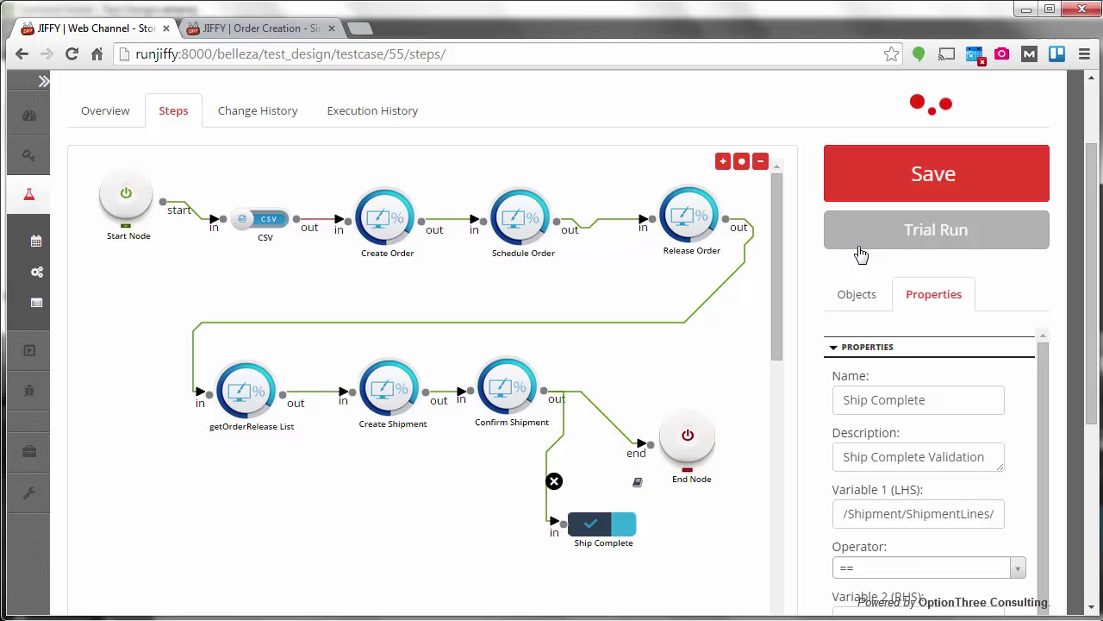